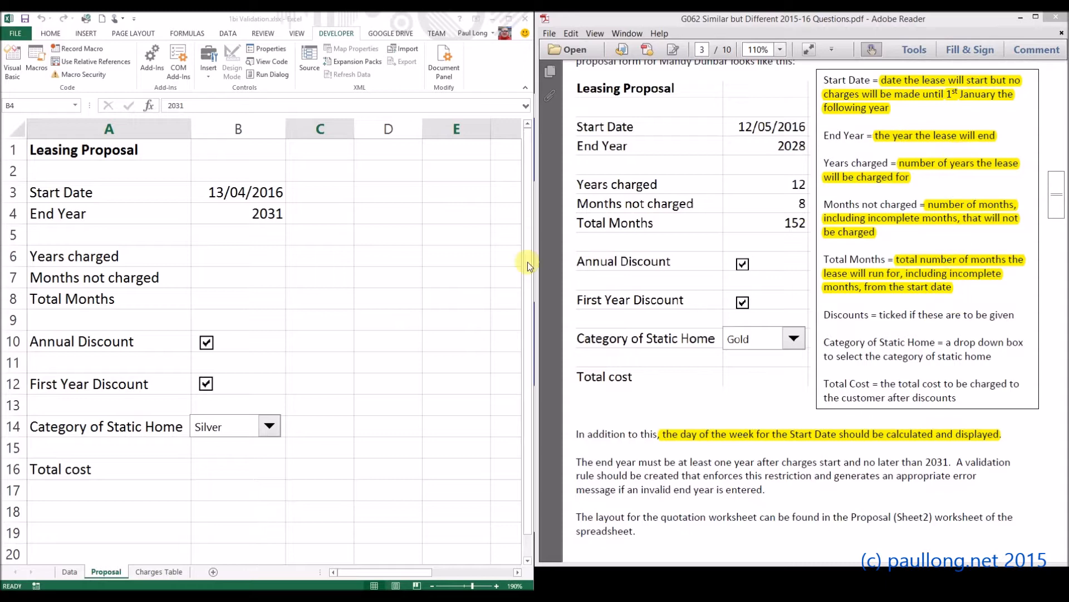
Step: Show the start date's weekday in cell C3 with the formula =TEXT(StartDate,"dddd")
left_click(262, 194)
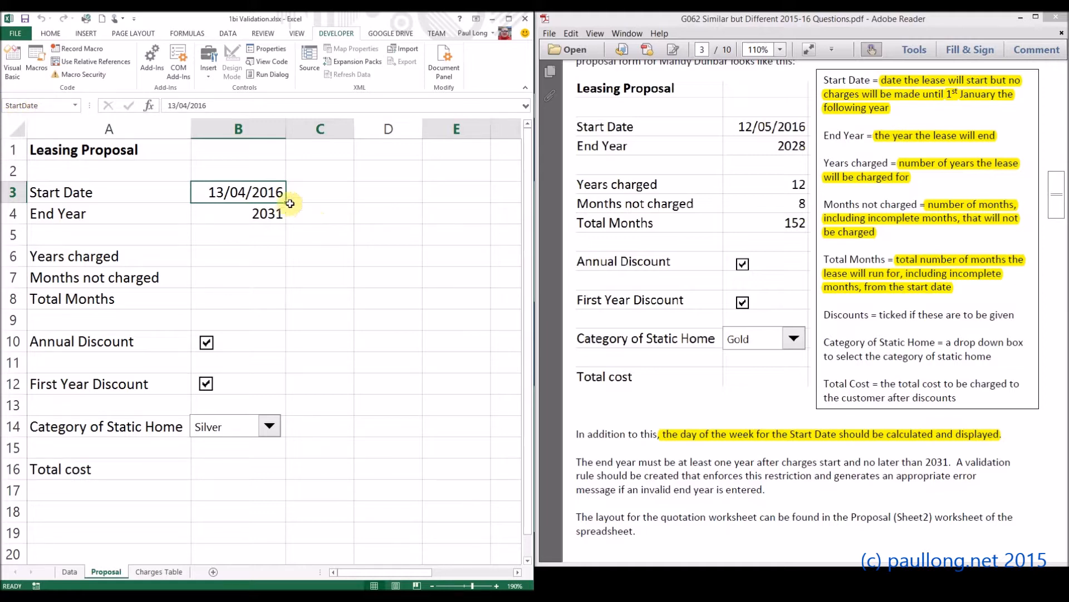
left_click(311, 196)
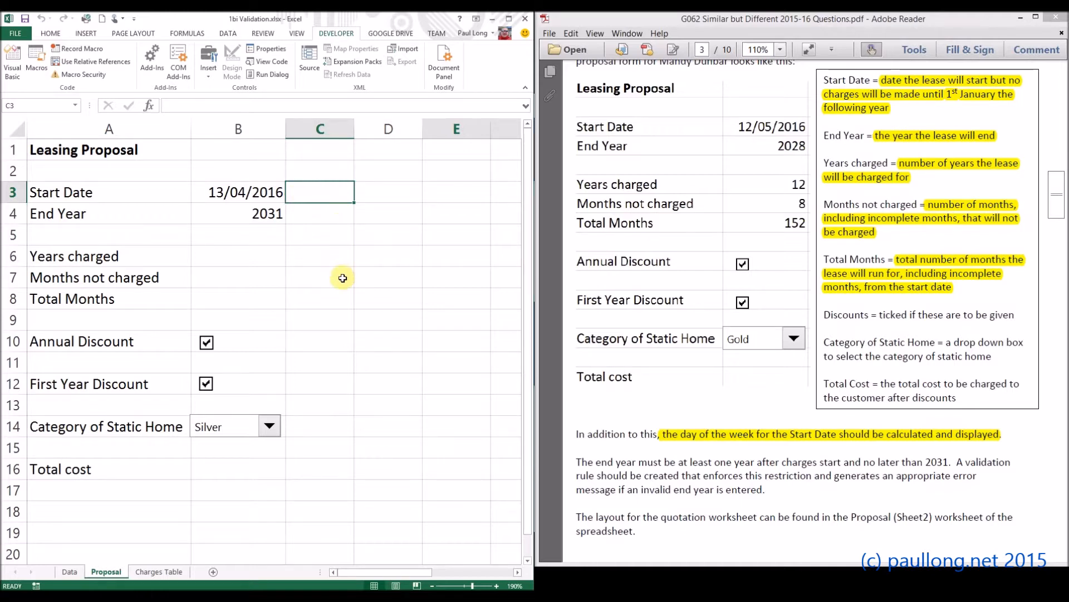
type("=TEX")
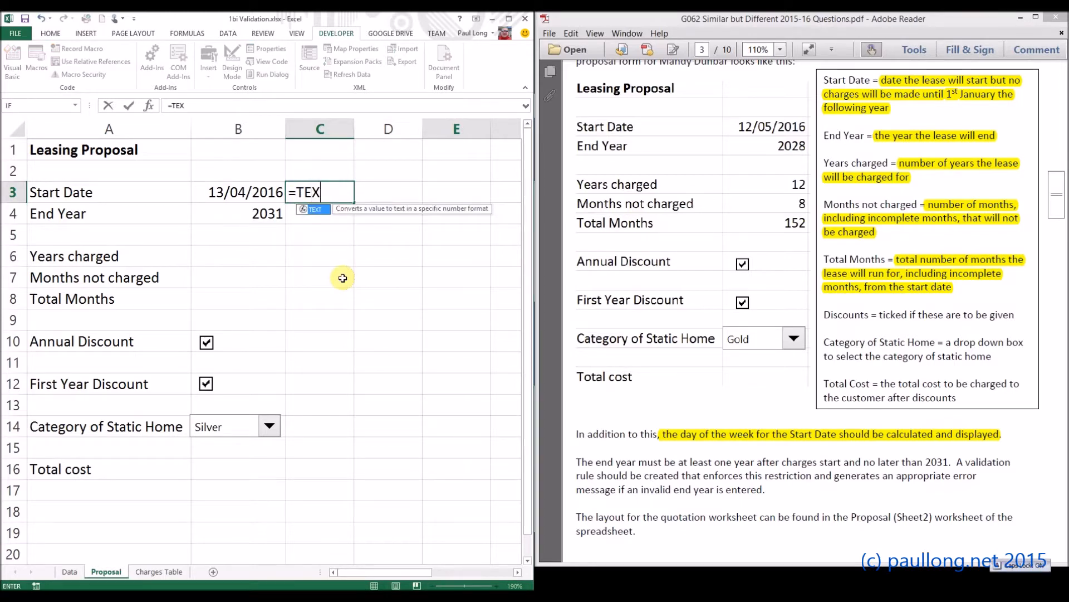
type("T(")
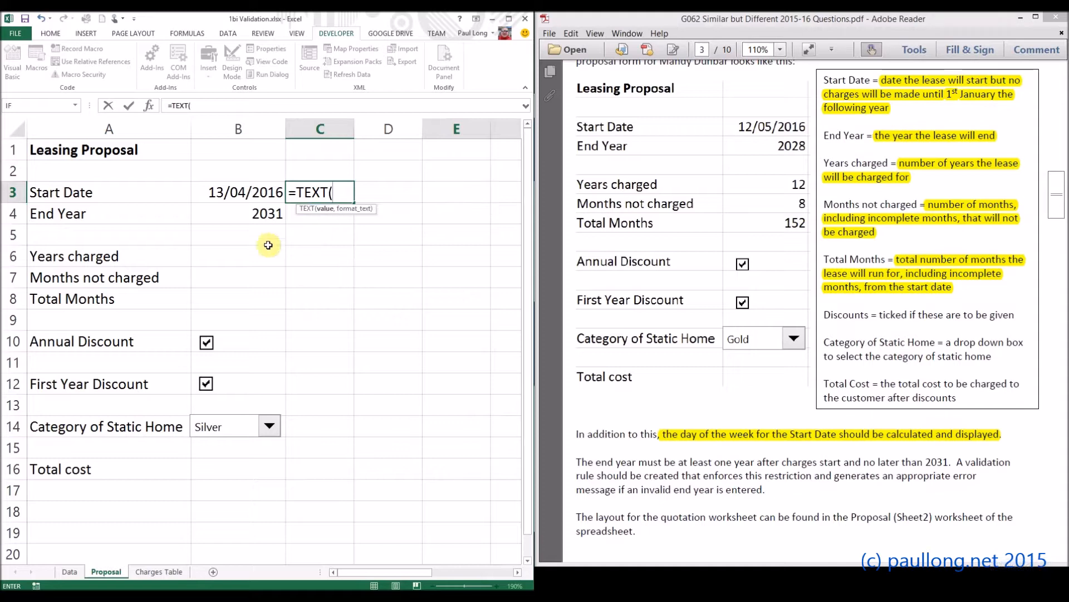
left_click(236, 203)
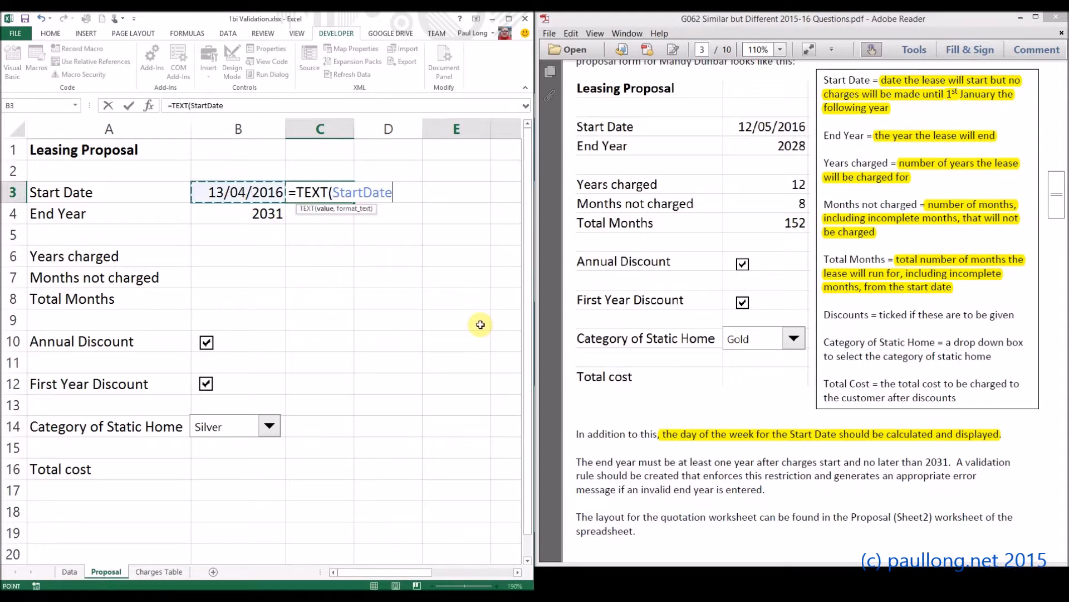
type(",")
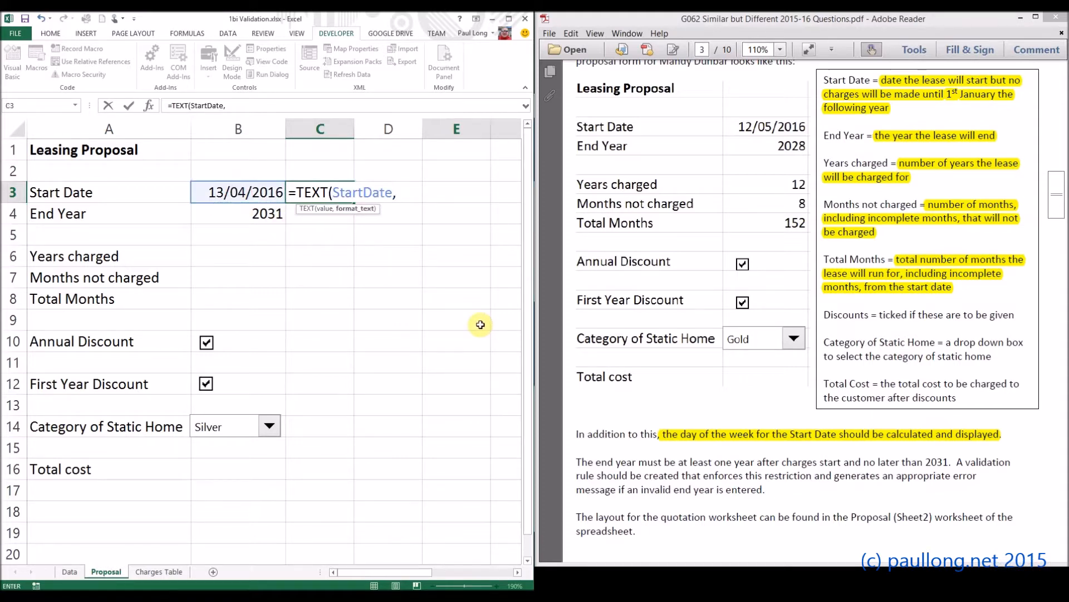
type("\"D")
key("BackSpace")
key("Caps_Lock")
type("dddd")
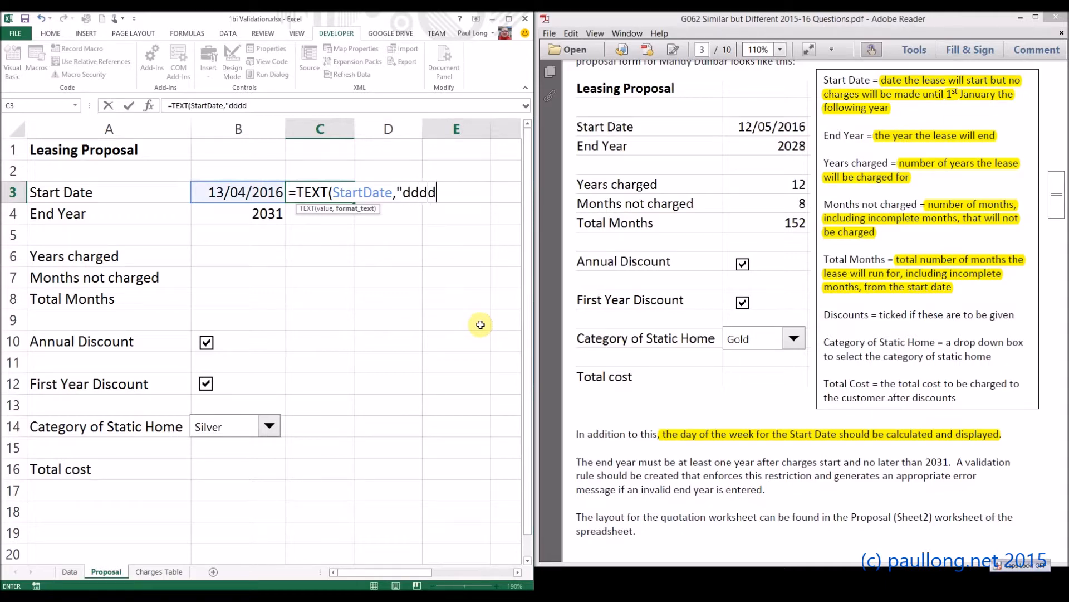
type("\")")
key("Return")
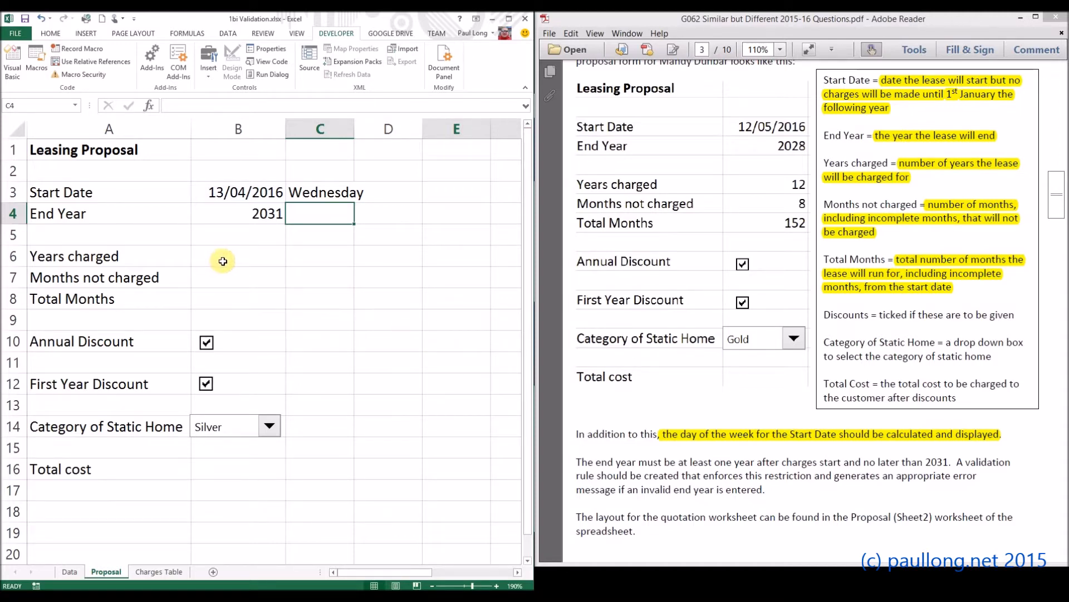
Step: Name the end year cell B4 EndYear
left_click(222, 260)
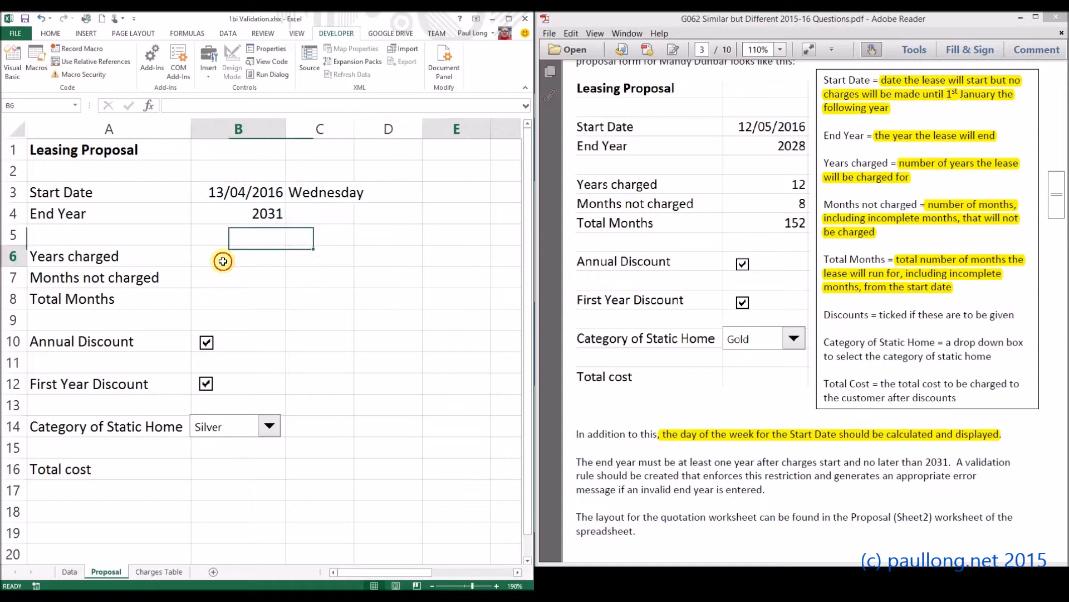
left_click(246, 216)
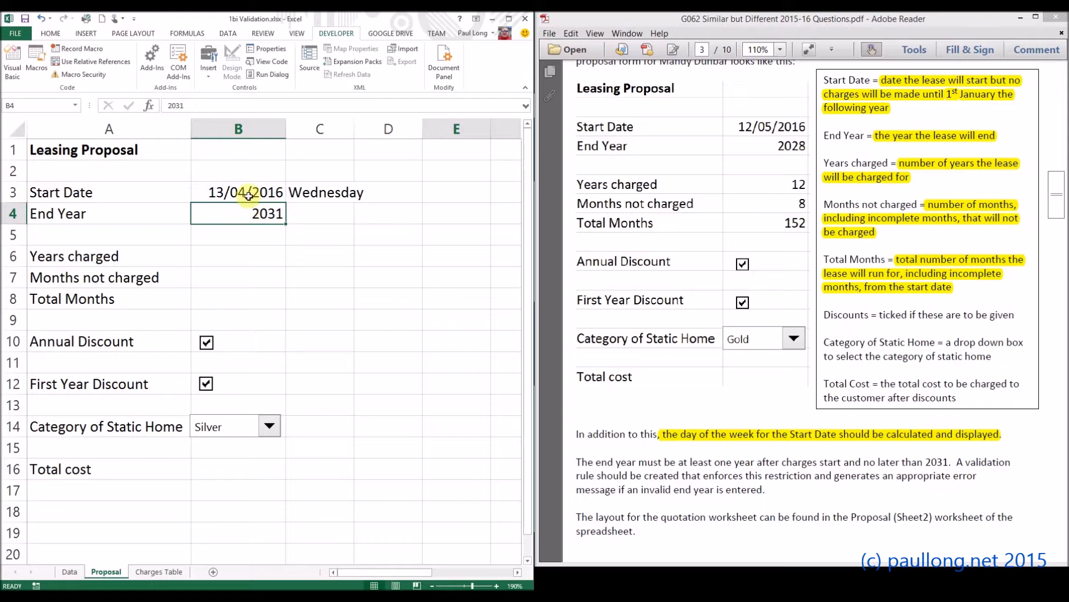
left_click(249, 193)
left_click(251, 210)
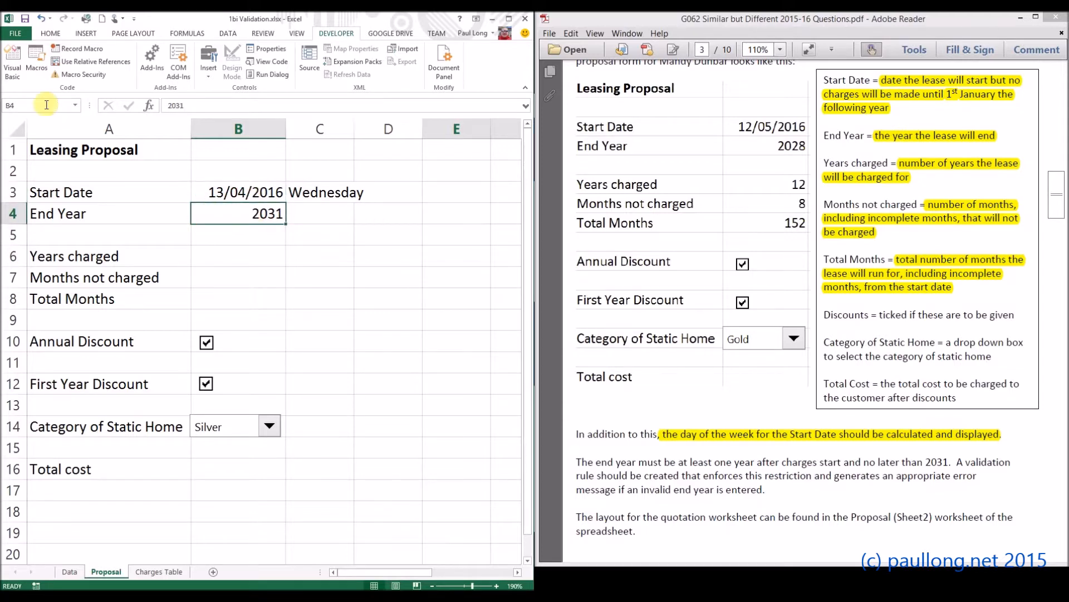
left_click(25, 107)
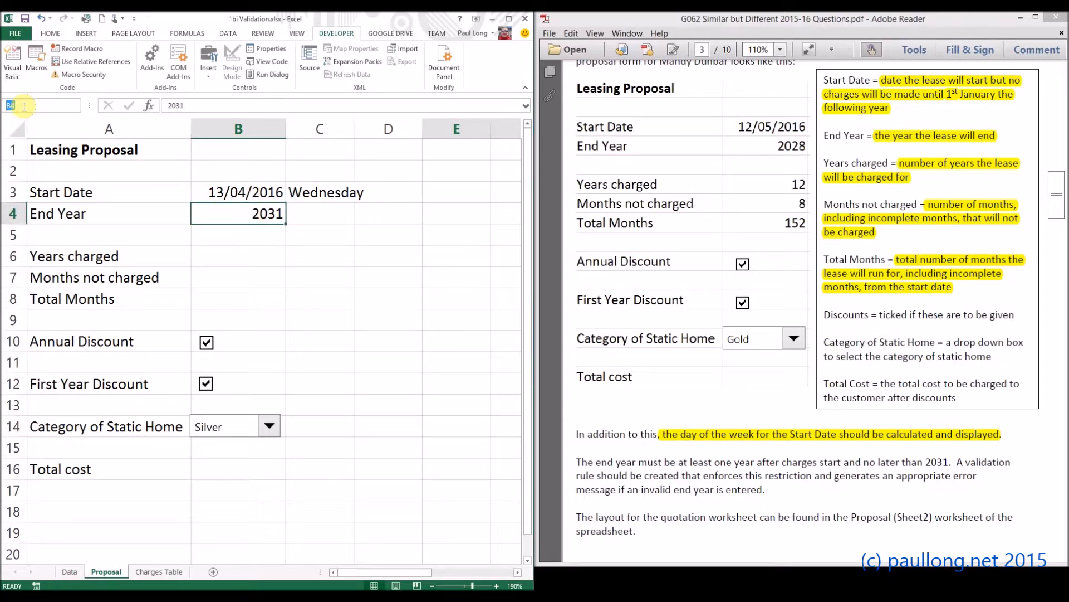
type("EndYear")
key("Return")
Step: Calculate the years charged in cell B6 with the formula =EndYear-YEAR(StartDate)
left_click(238, 255)
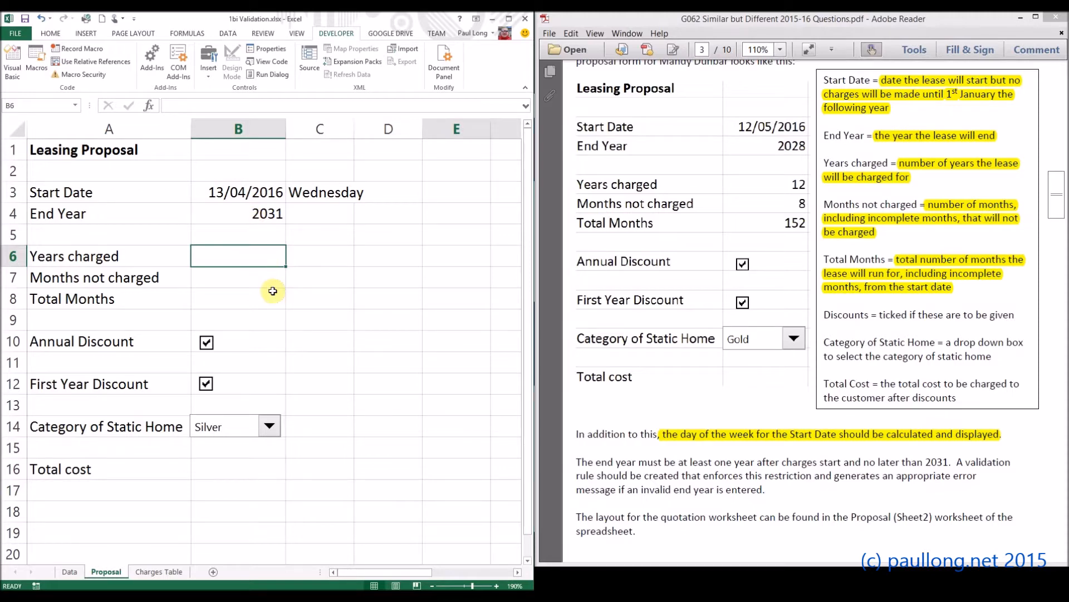
type("=")
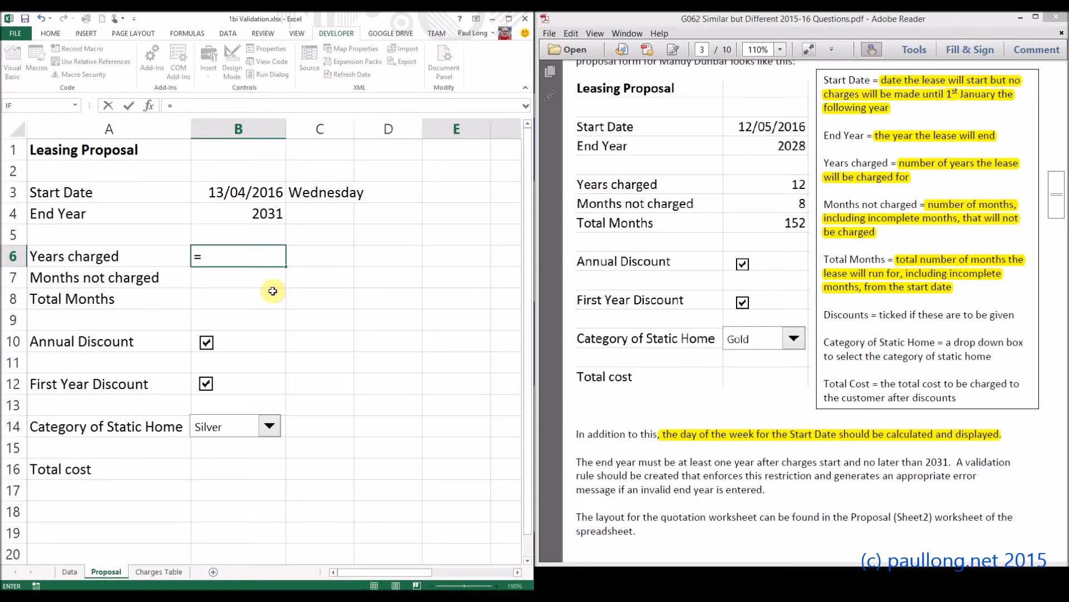
left_click(259, 215)
type("-")
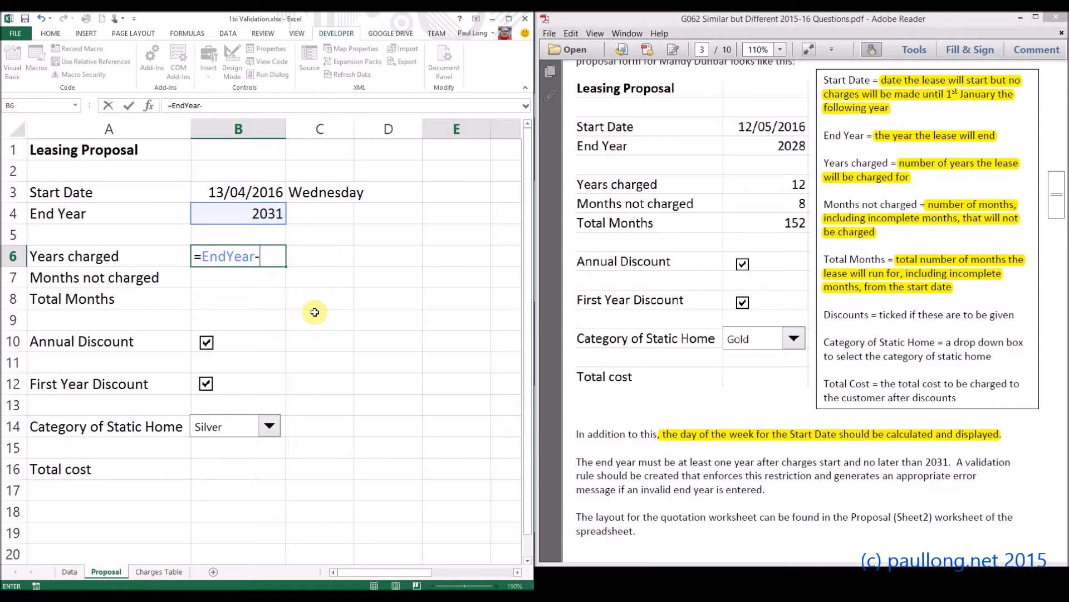
type("YEAR(")
left_click(238, 192)
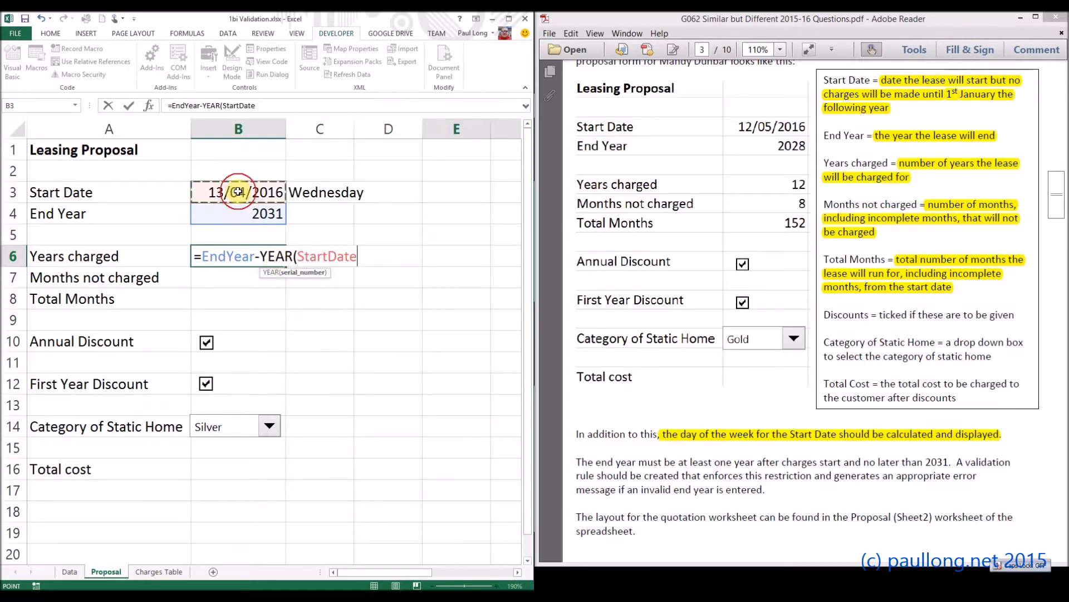
type(")")
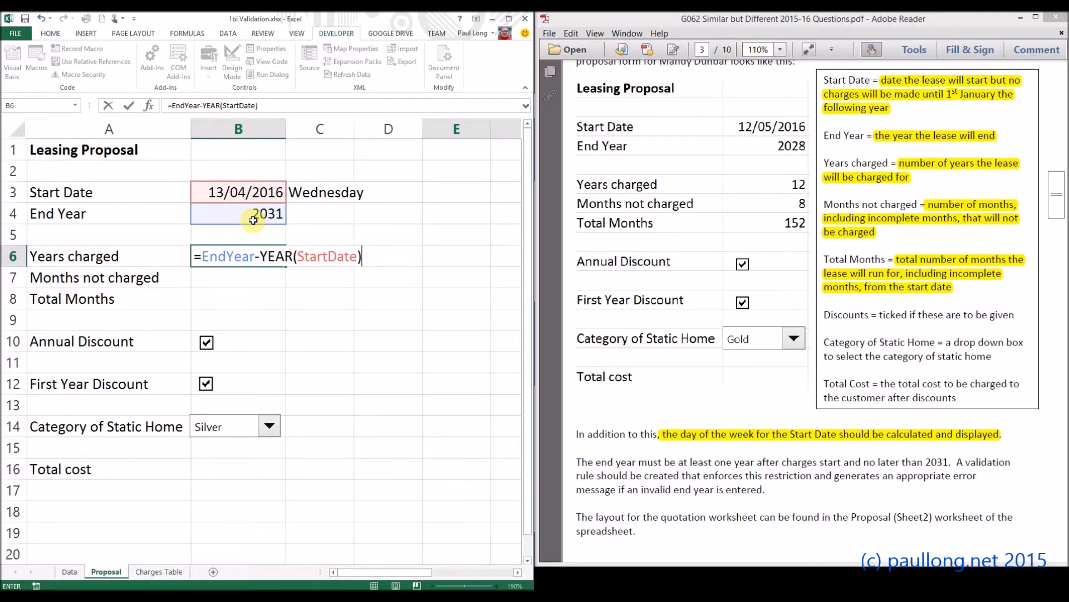
key("Return")
left_click(259, 257)
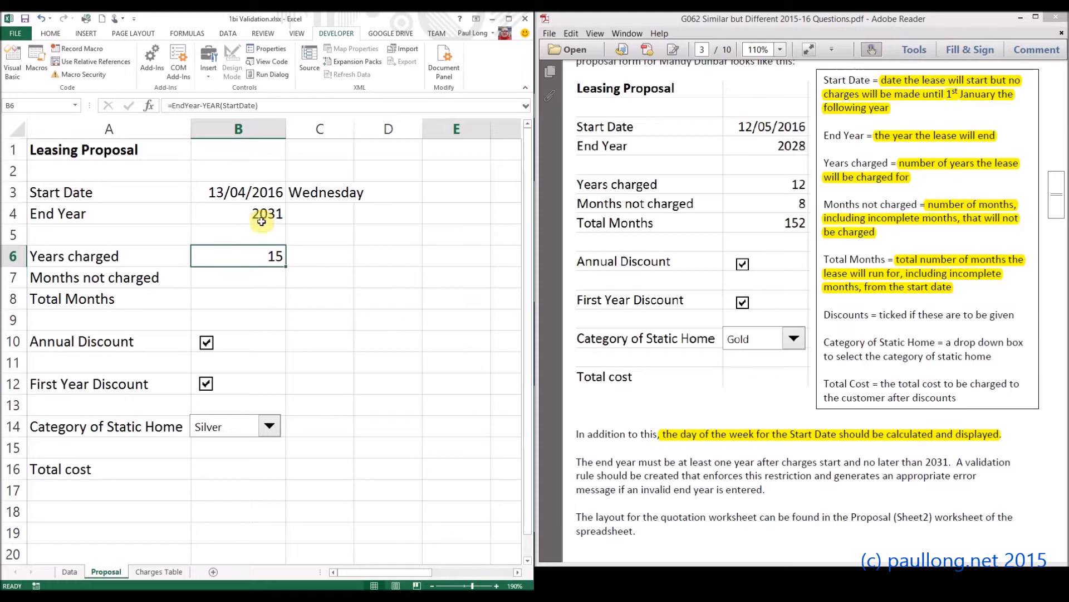
Step: Set the end year in cell B4 to 2020 and check the years charged formula
left_click(258, 209)
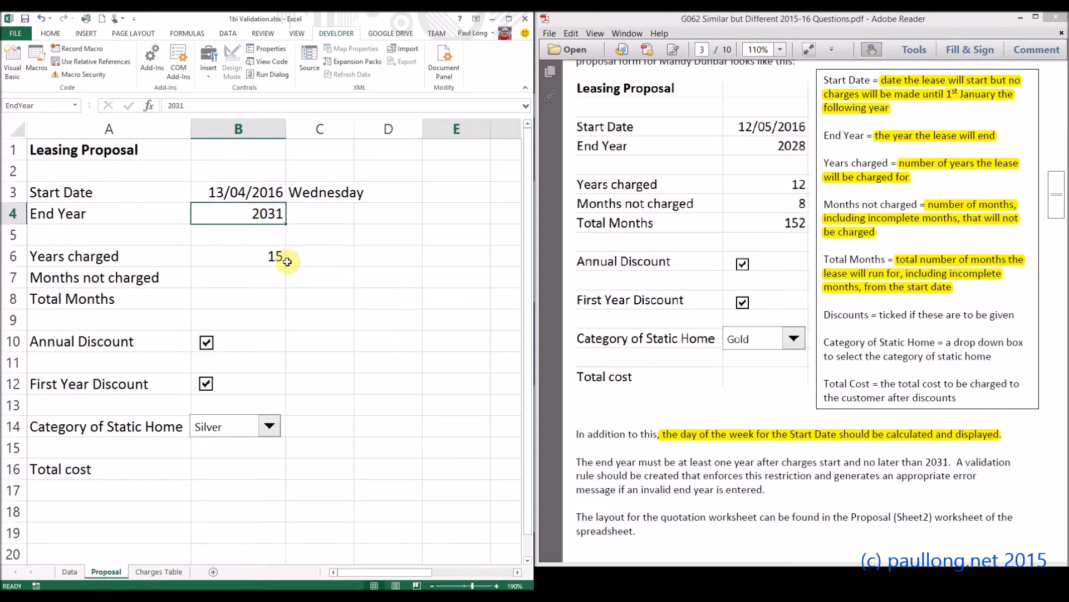
type("2020")
key("Return")
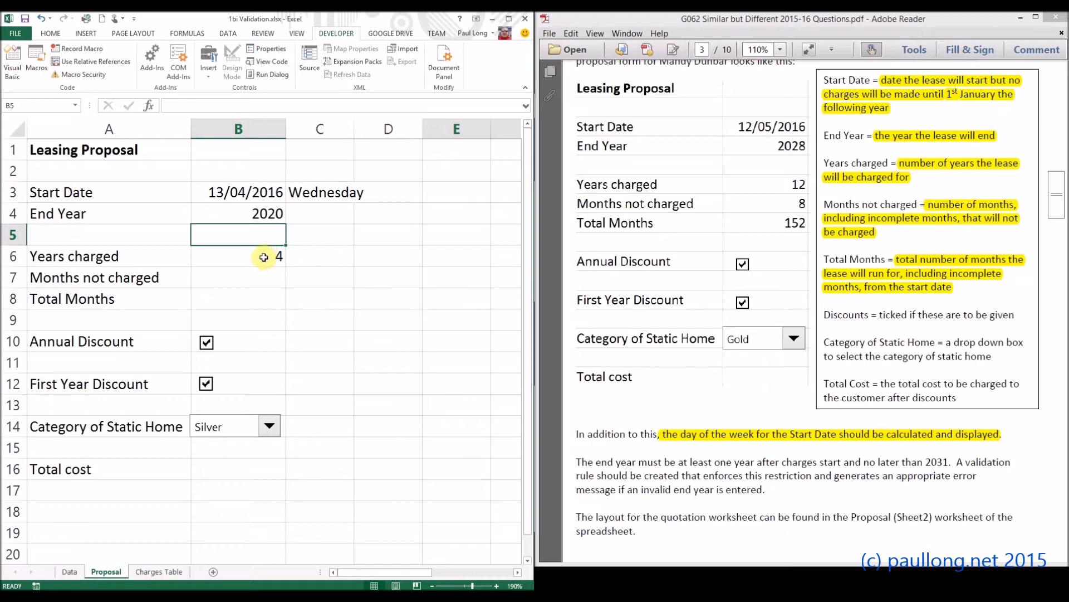
left_click(265, 255)
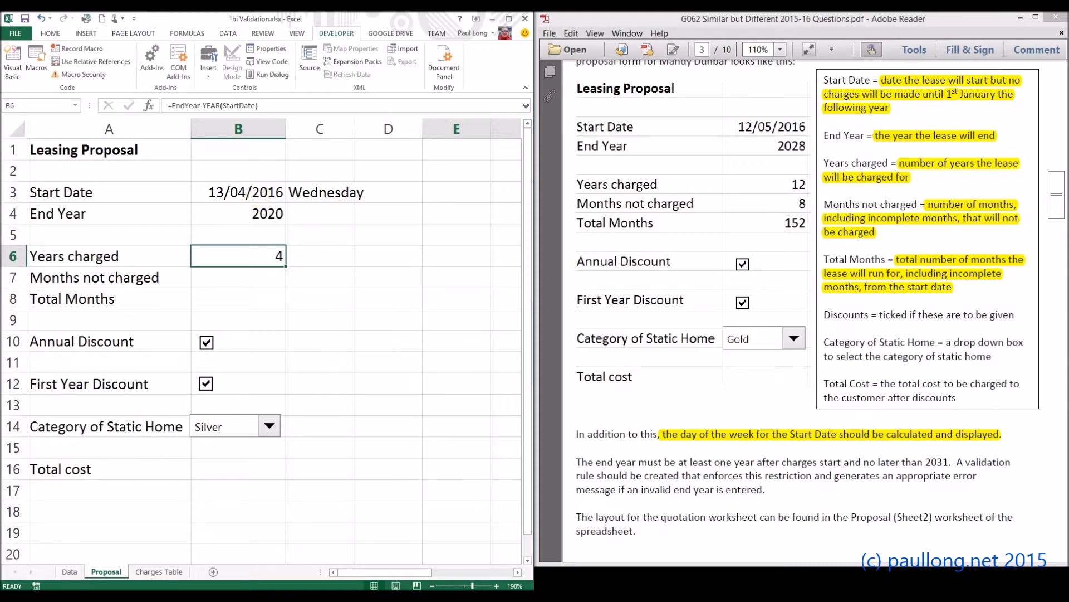
Step: Calculate the months not charged in cell B7 with the formula =12-MONTH(StartDate)
left_click(228, 279)
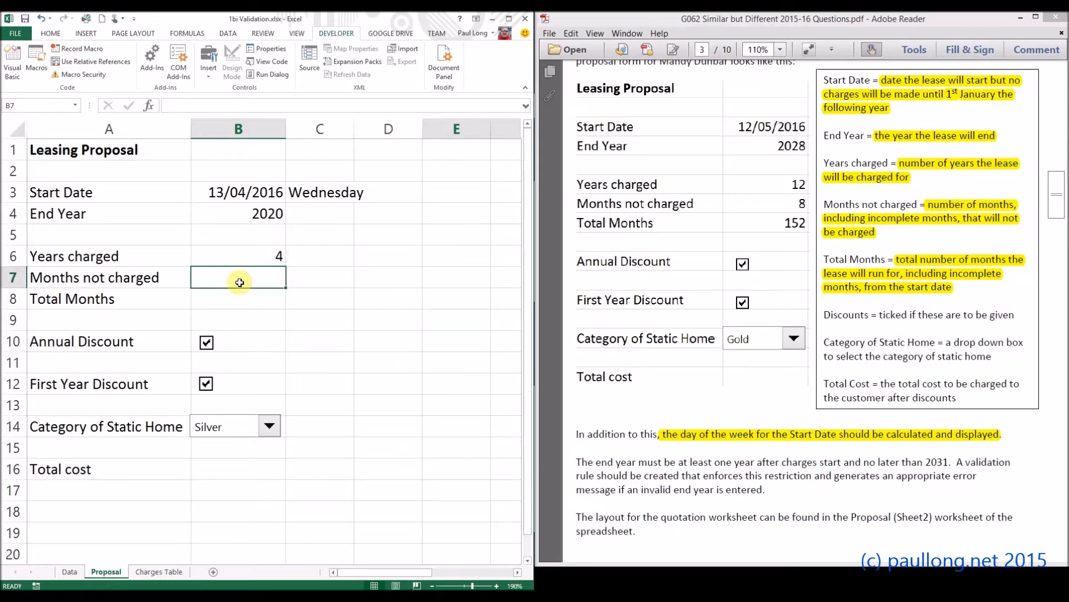
type("=12")
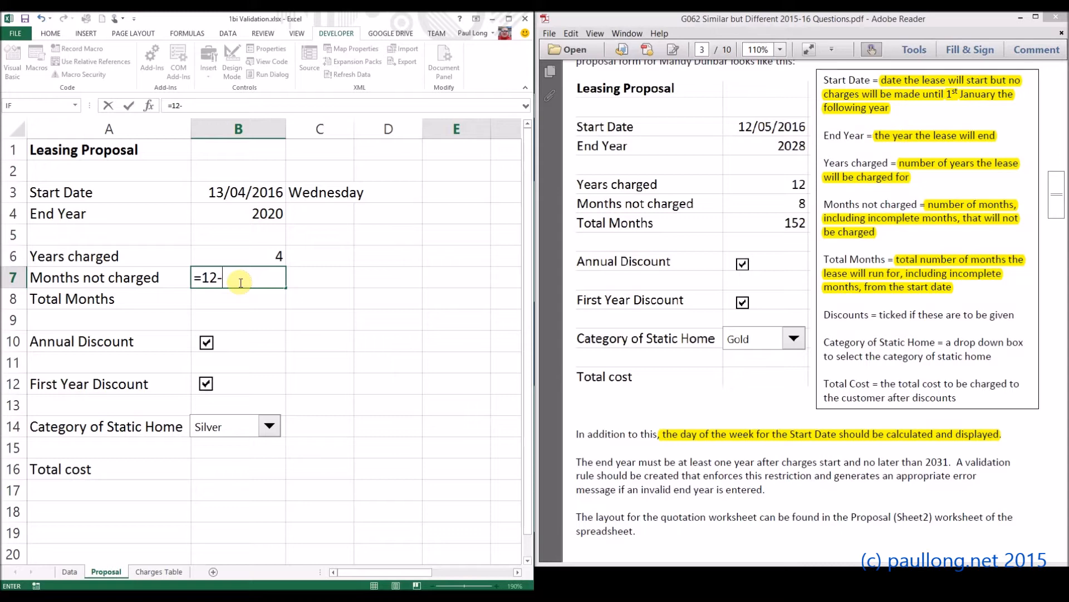
type("-MONTH")
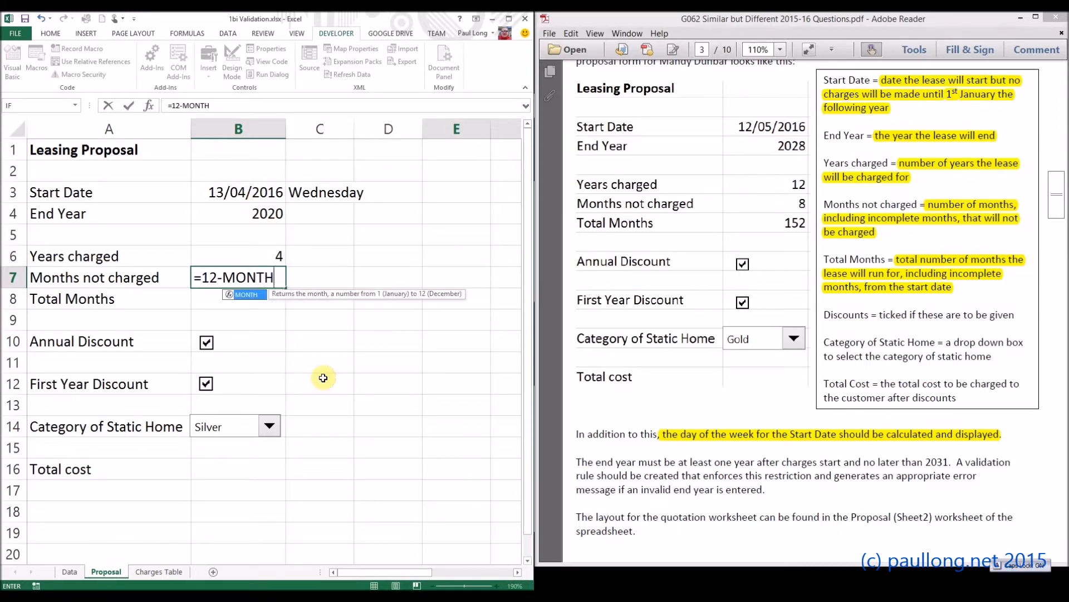
type("(")
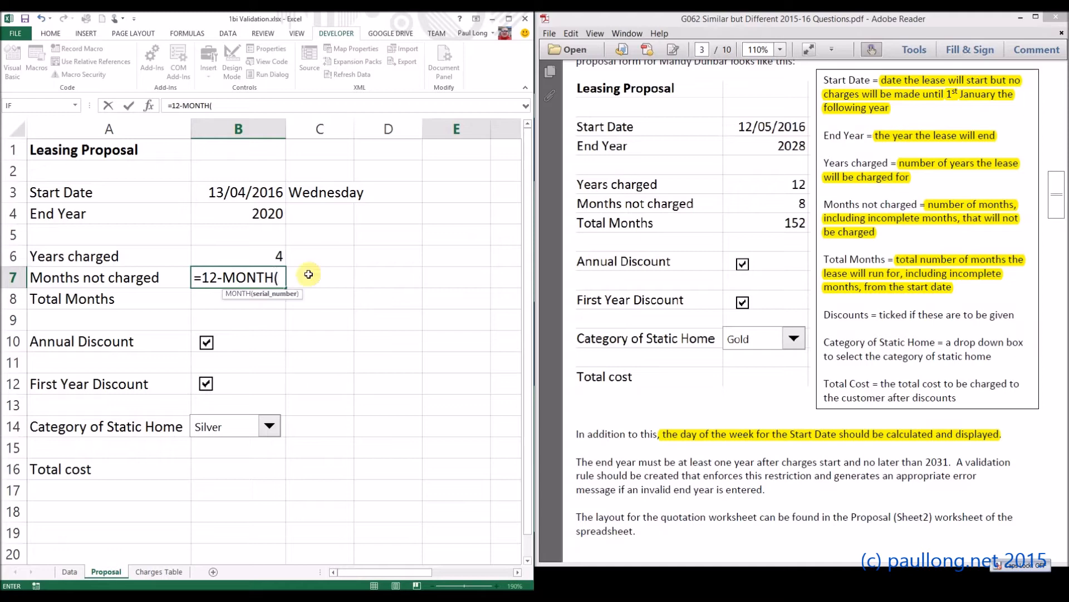
left_click(260, 192)
type(")")
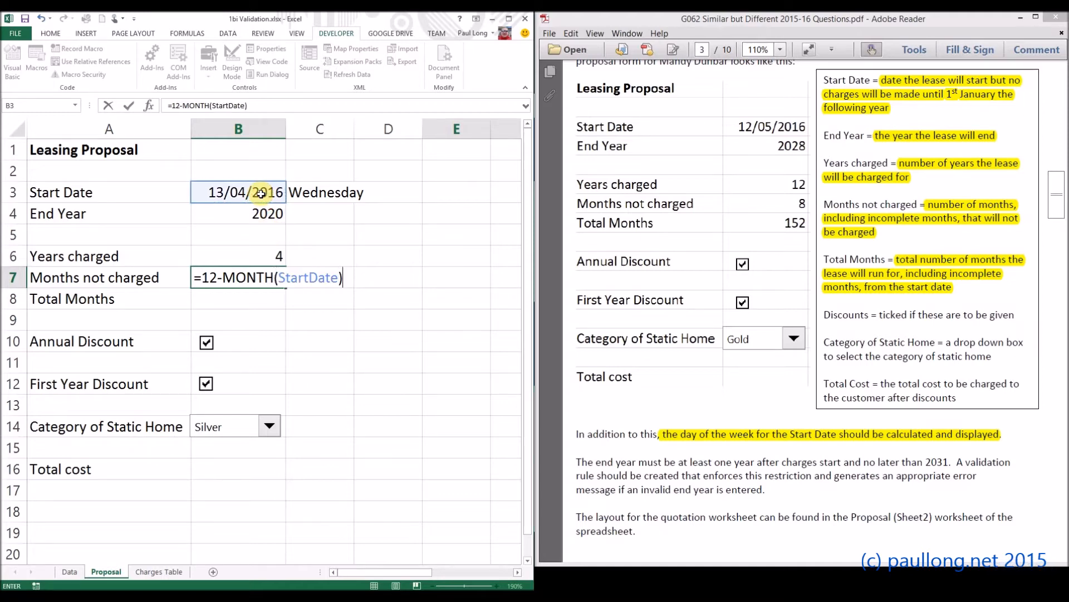
key("Return")
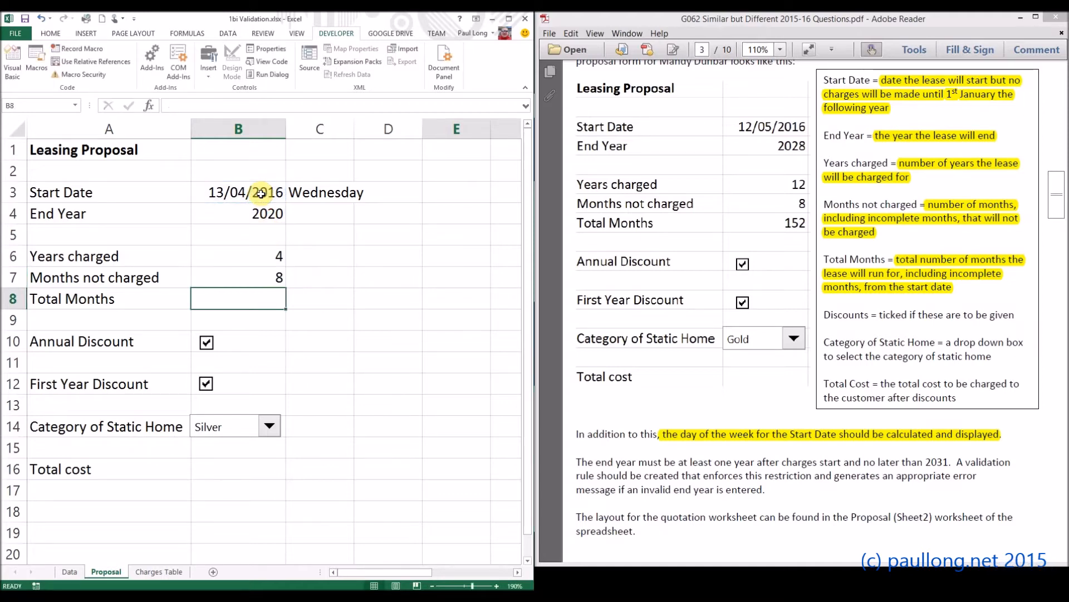
Step: Change the months not charged formula in B7 to =13-MONTH(StartDate) so the incomplete month is included
left_click(263, 283)
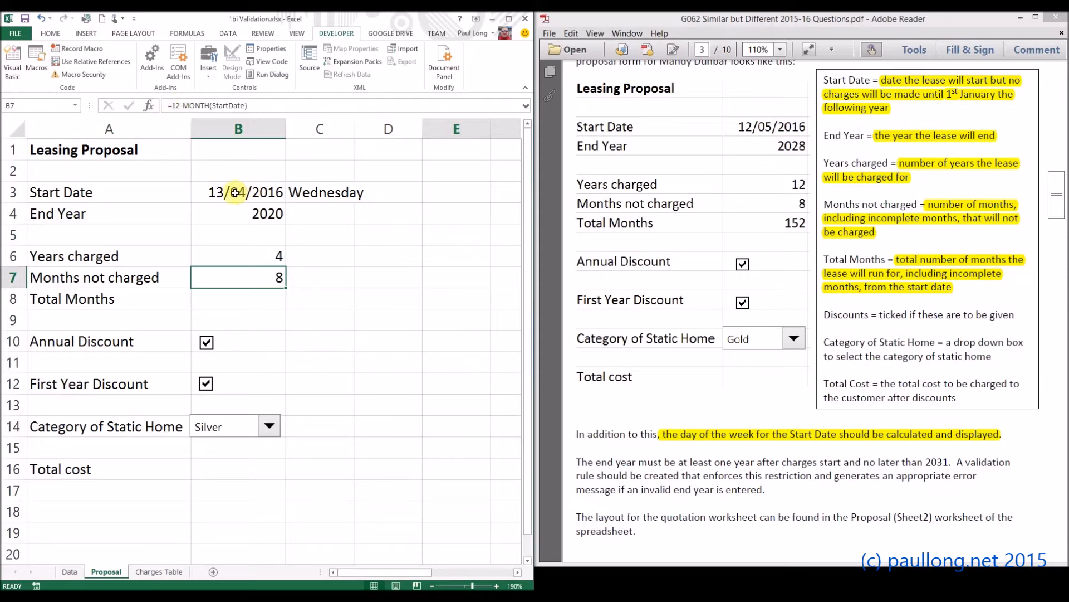
left_click(179, 106)
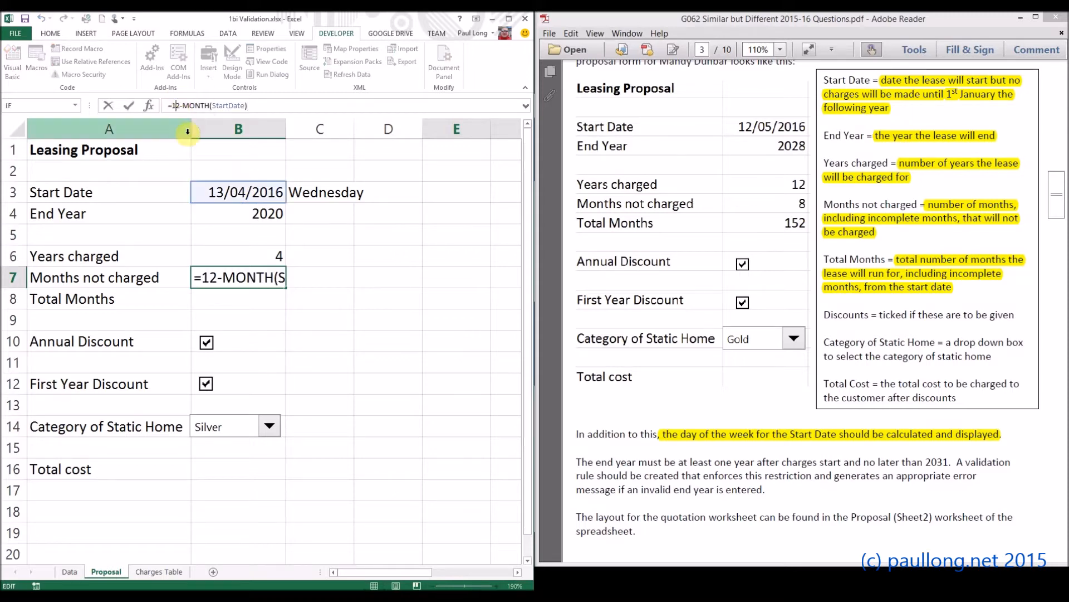
key("BackSpace")
type("3")
key("Return")
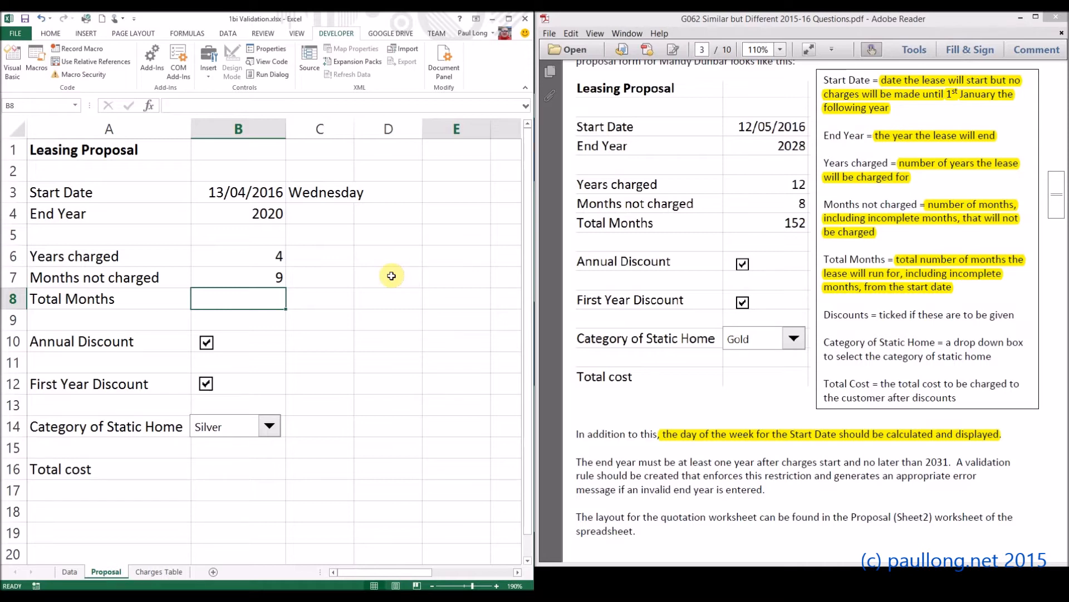
Step: Name the years charged cell B6 YearsCharged
left_click(239, 256)
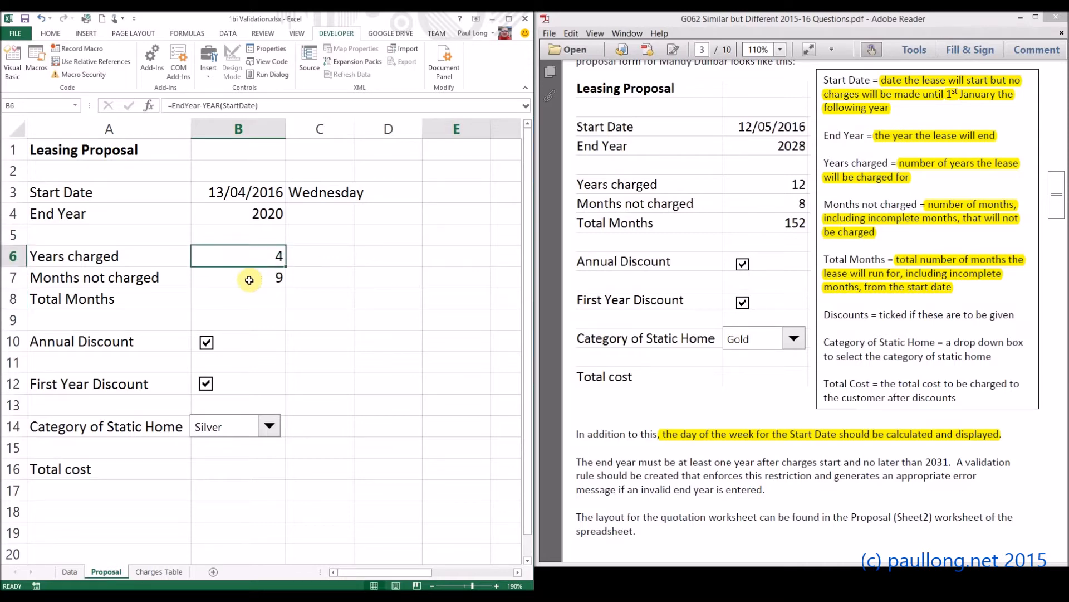
left_click(249, 281)
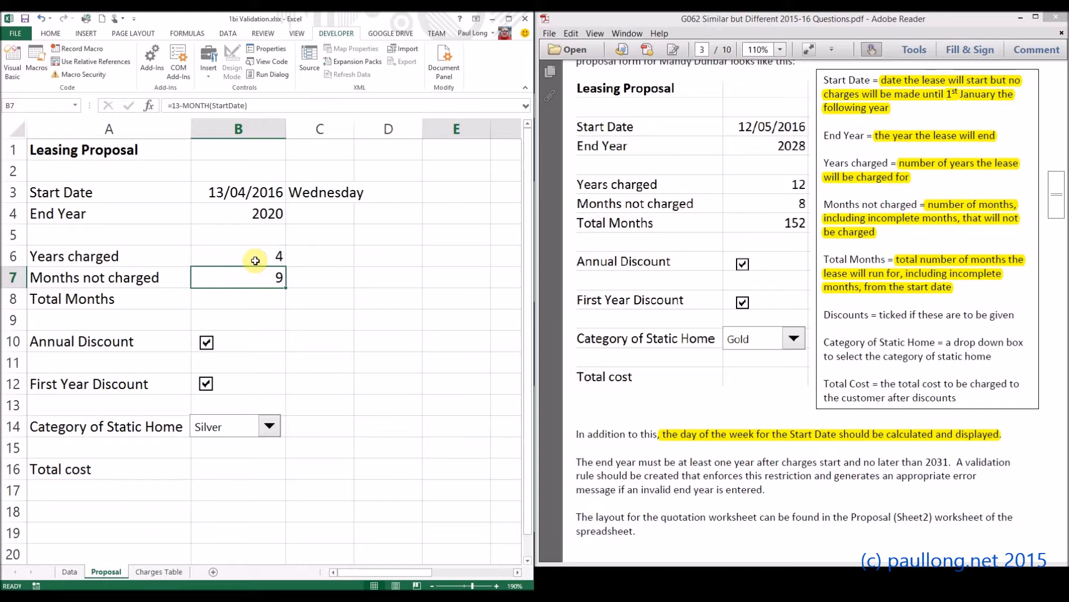
left_click(249, 256)
left_click(24, 105)
type("YearsCharged")
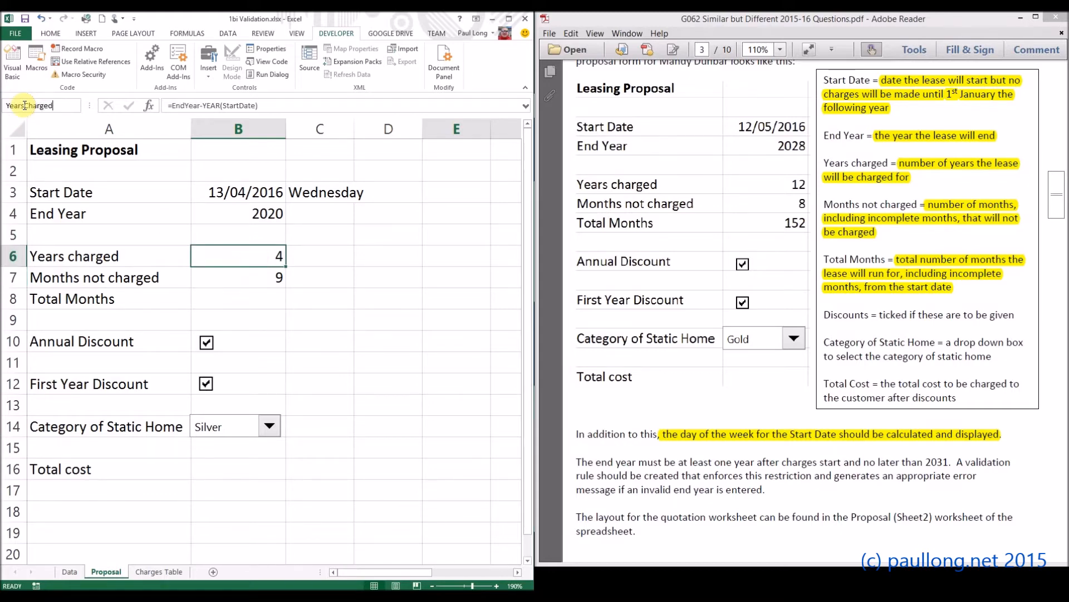
Step: Name the months not charged cell B7 MonthsNotCharged and check the name of cell B6
left_click(236, 272)
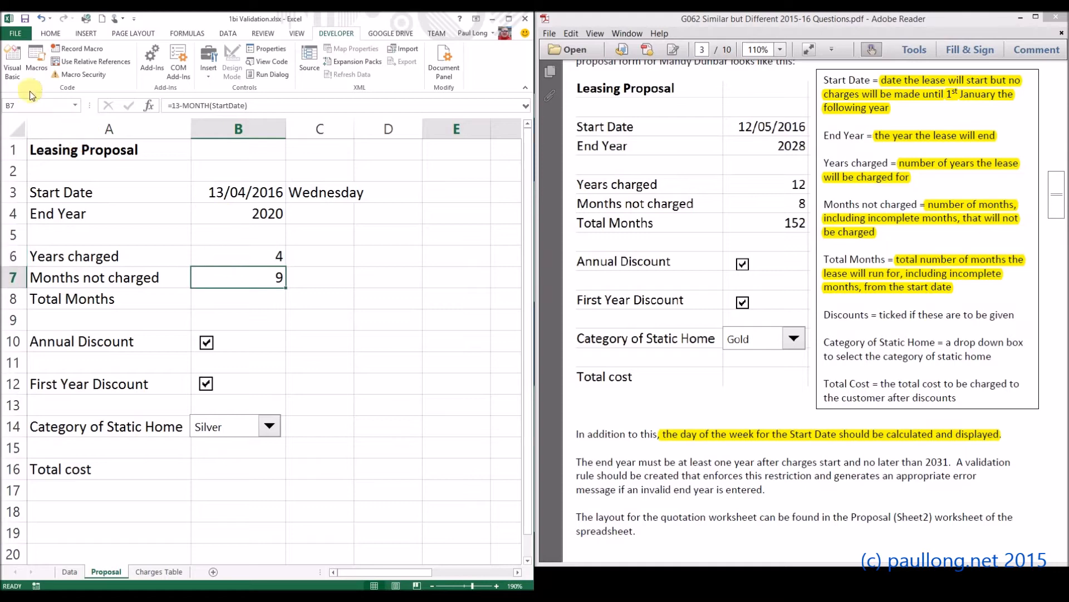
left_click(19, 105)
type("MonthsNotCharged")
key("Return")
left_click(258, 259)
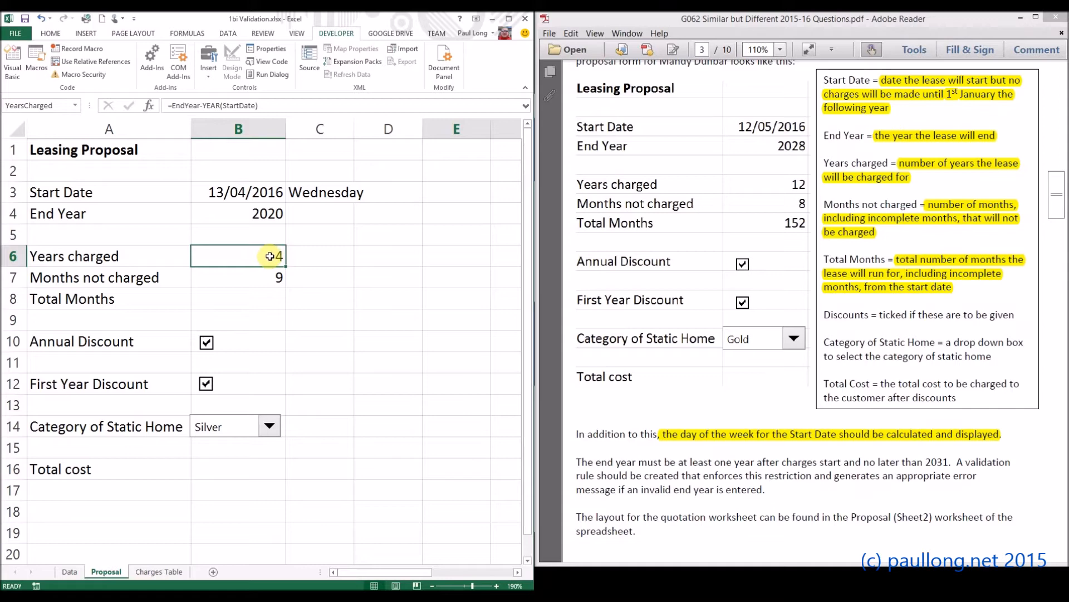
Step: Calculate the total months in cell B8 with the formula =YearsCharged*12 + MonthsNotCharged
left_click(263, 302)
type("=")
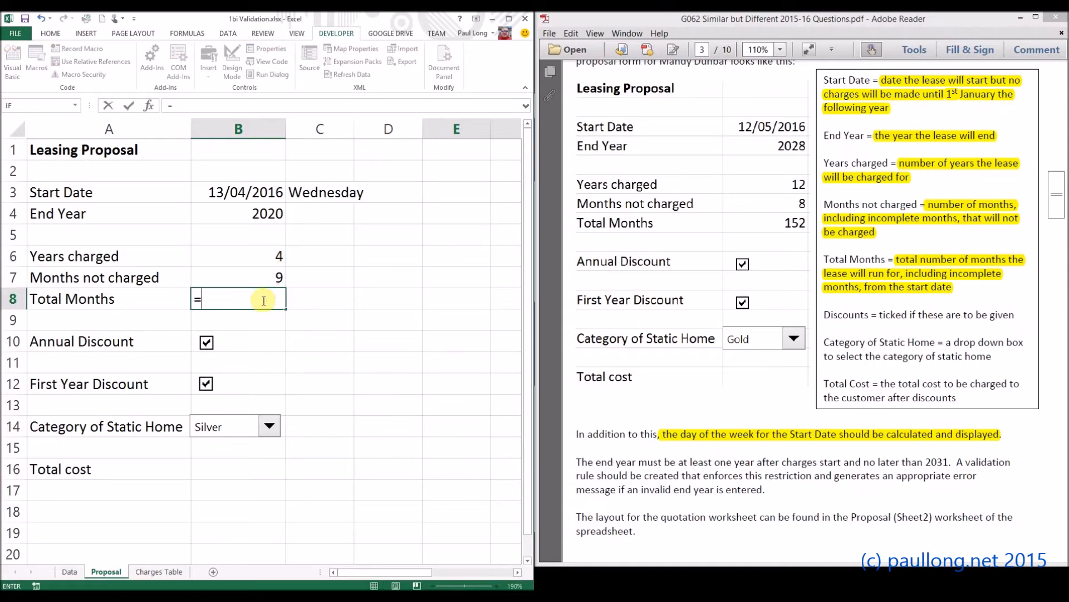
left_click(265, 257)
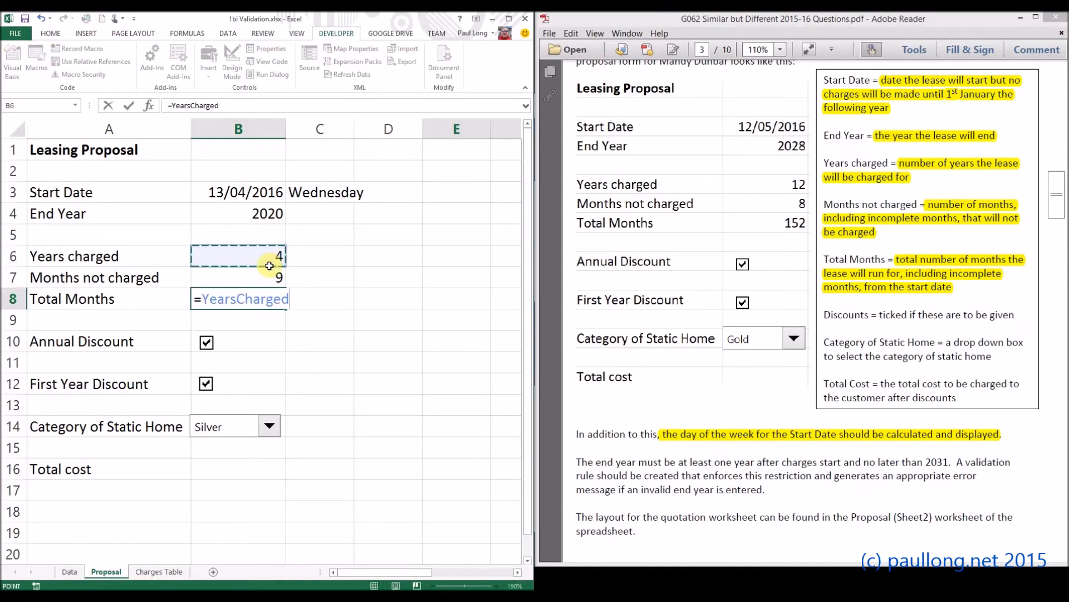
type("*12")
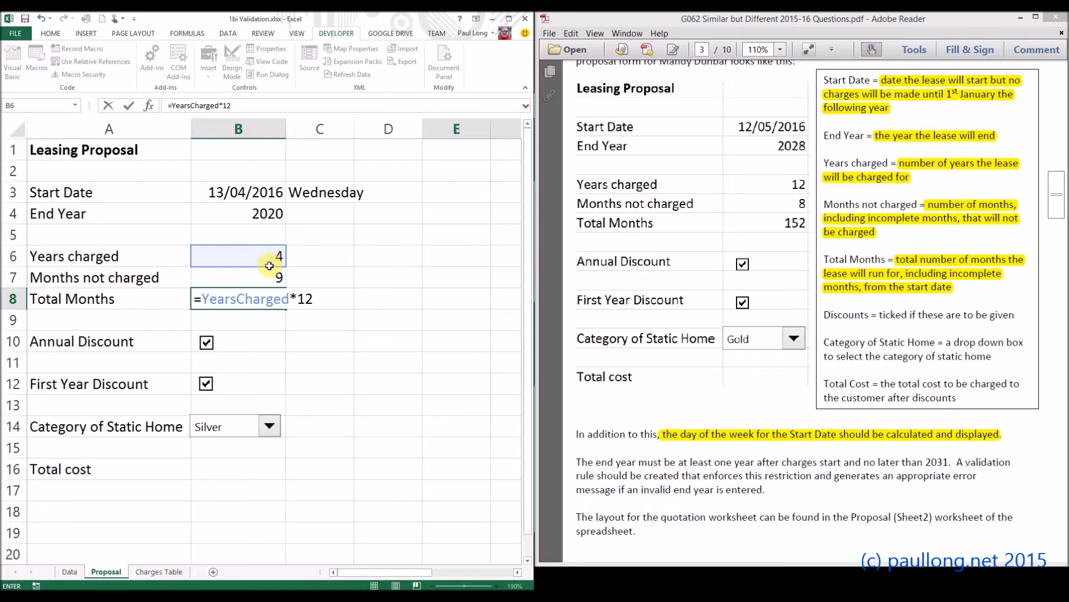
type(" +")
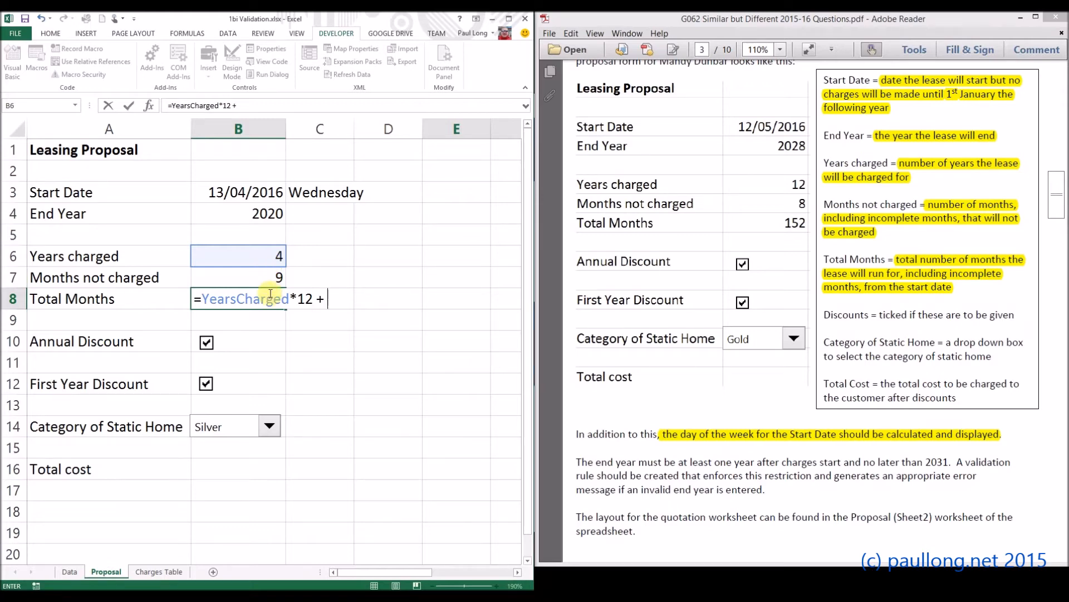
left_click(266, 278)
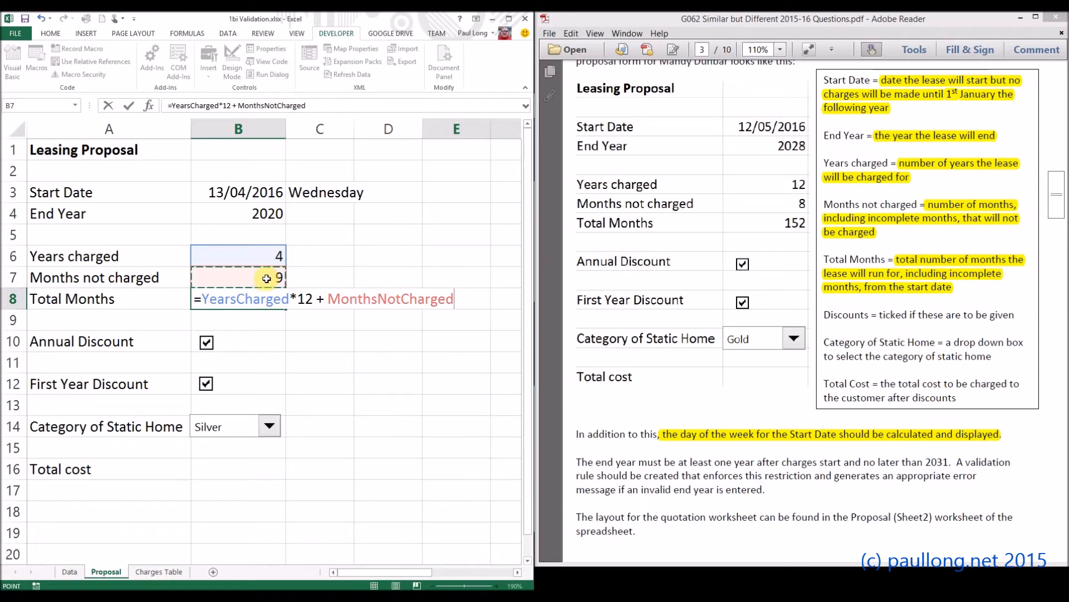
key("Return")
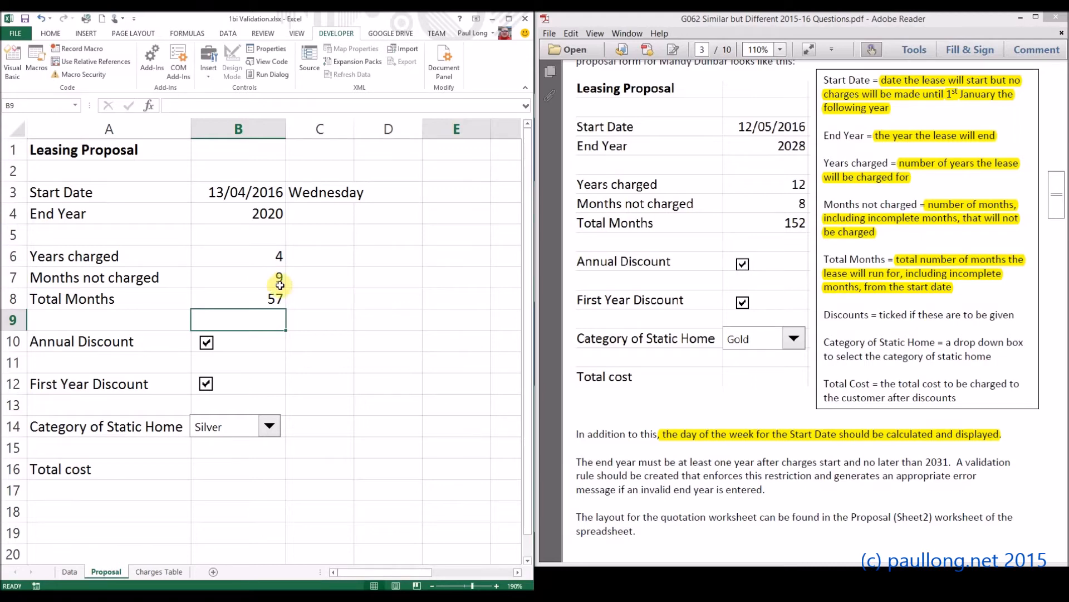
Step: Review the workbook's defined names and the cells they refer to in the Name Manager
left_click(279, 298)
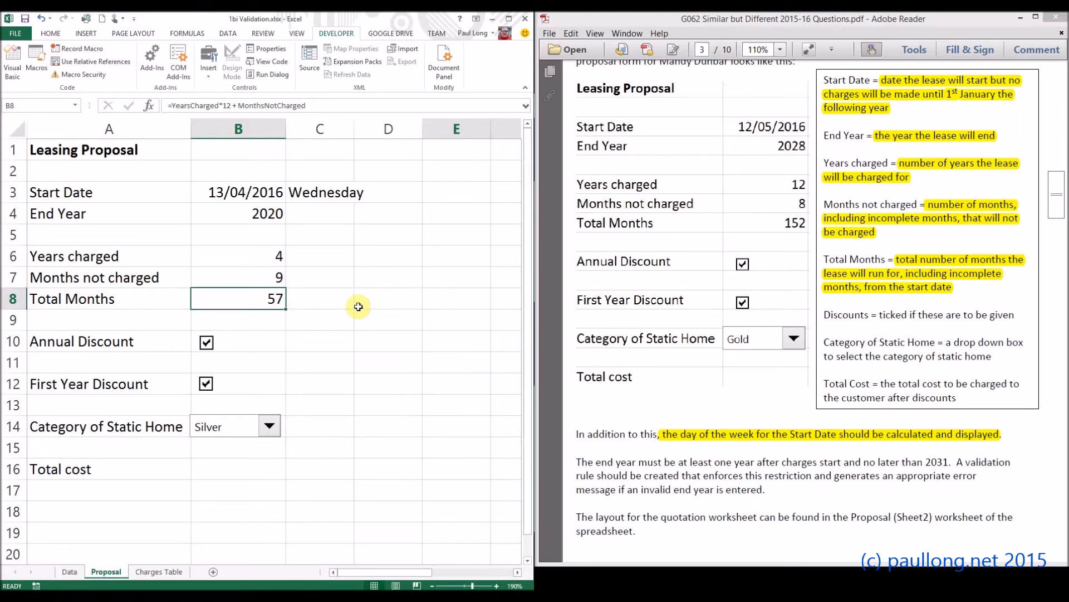
left_click(188, 33)
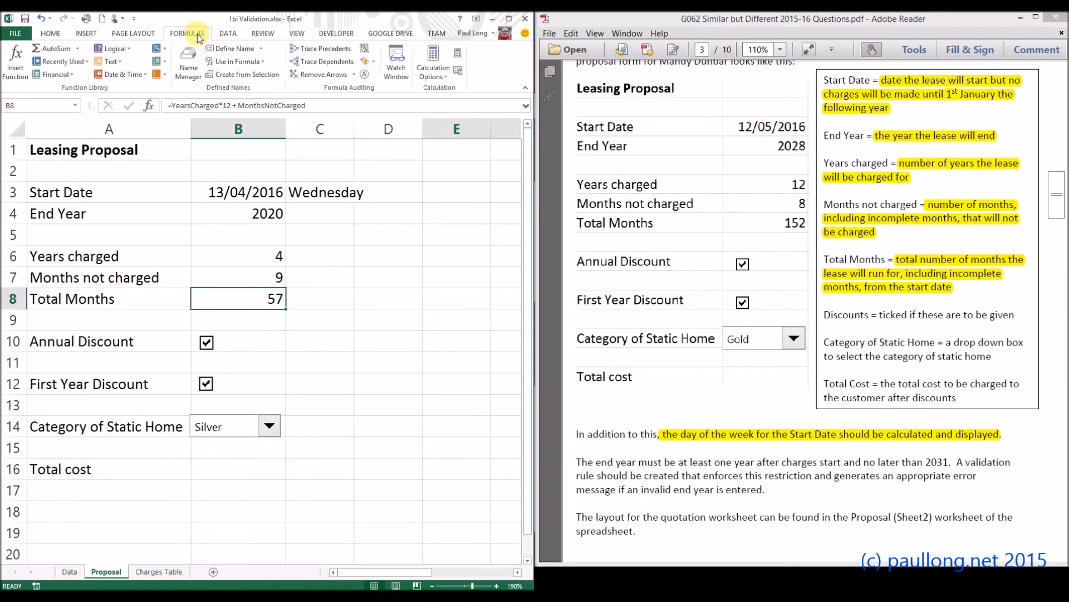
left_click(186, 66)
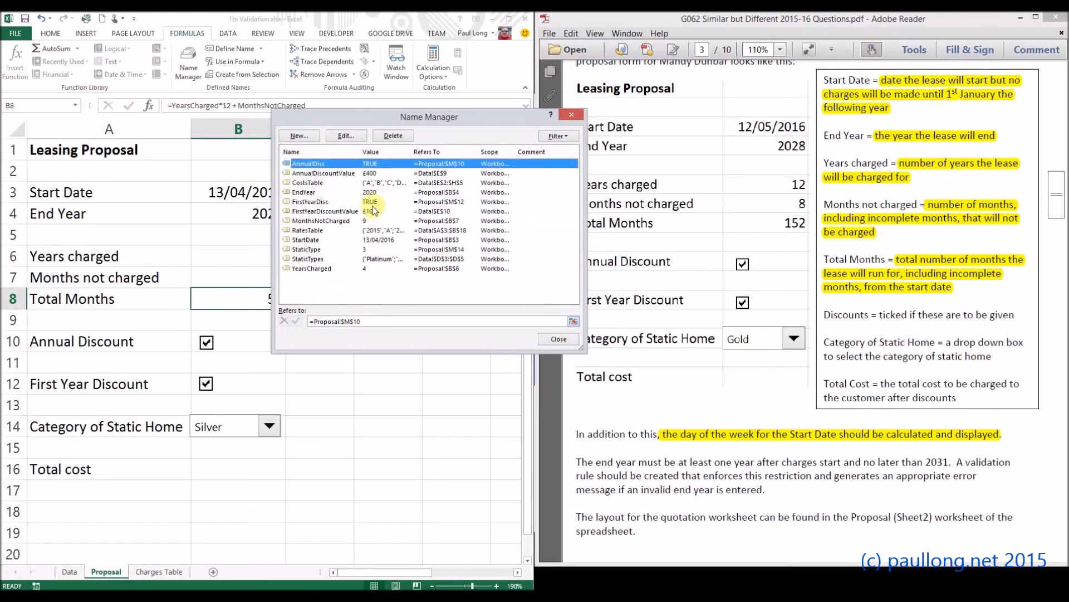
left_click_drag(357, 152, 360, 152)
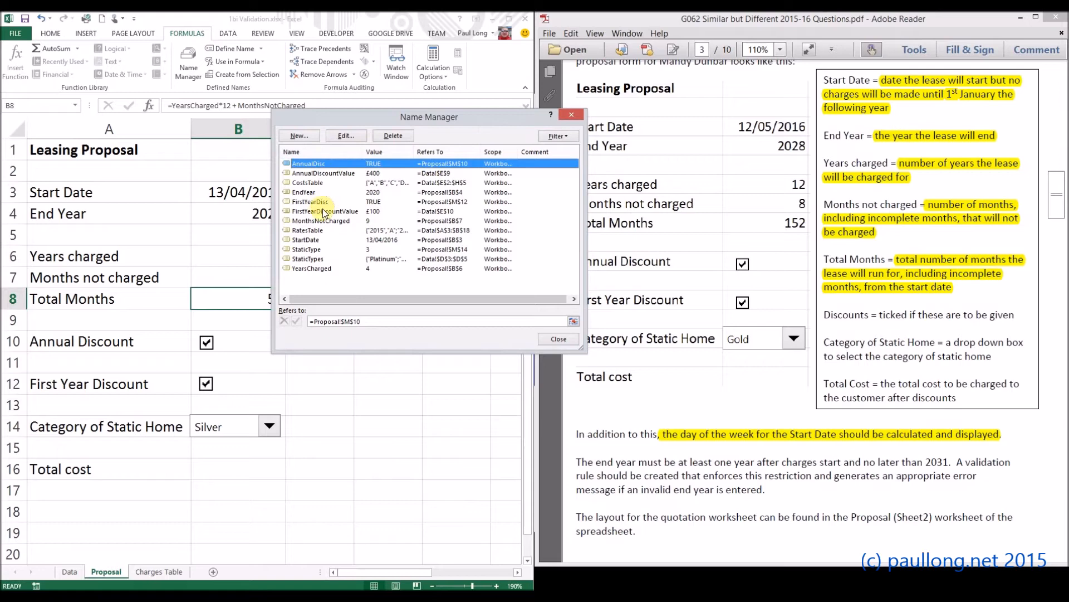
left_click(553, 341)
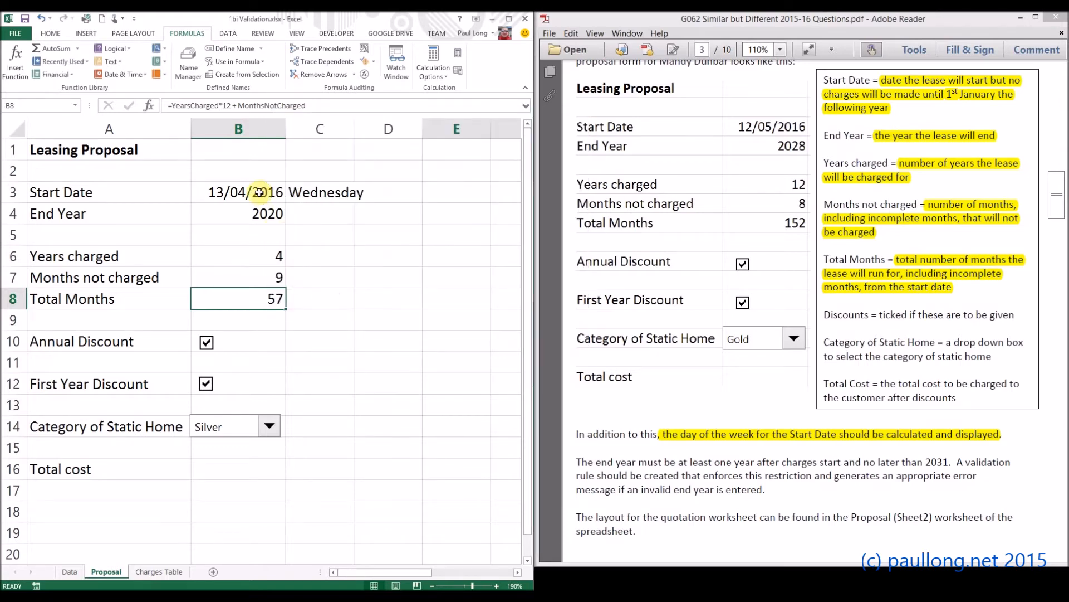
Step: Try a fill colour on the start date, weekday, end year, years charged and months not charged cells
left_click(303, 192)
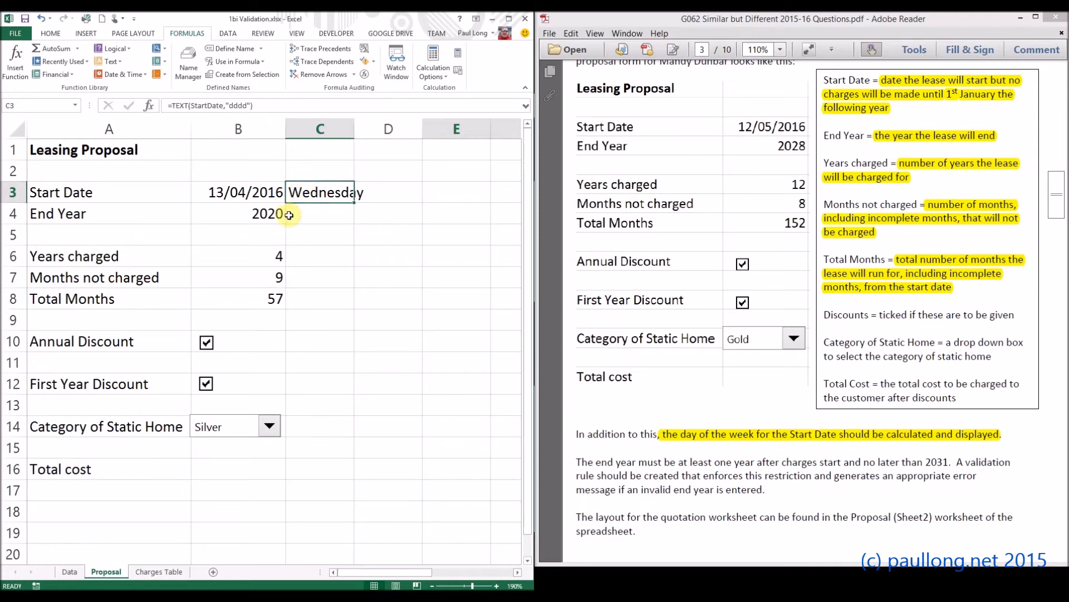
left_click(259, 192)
left_click(299, 192, "ctrl")
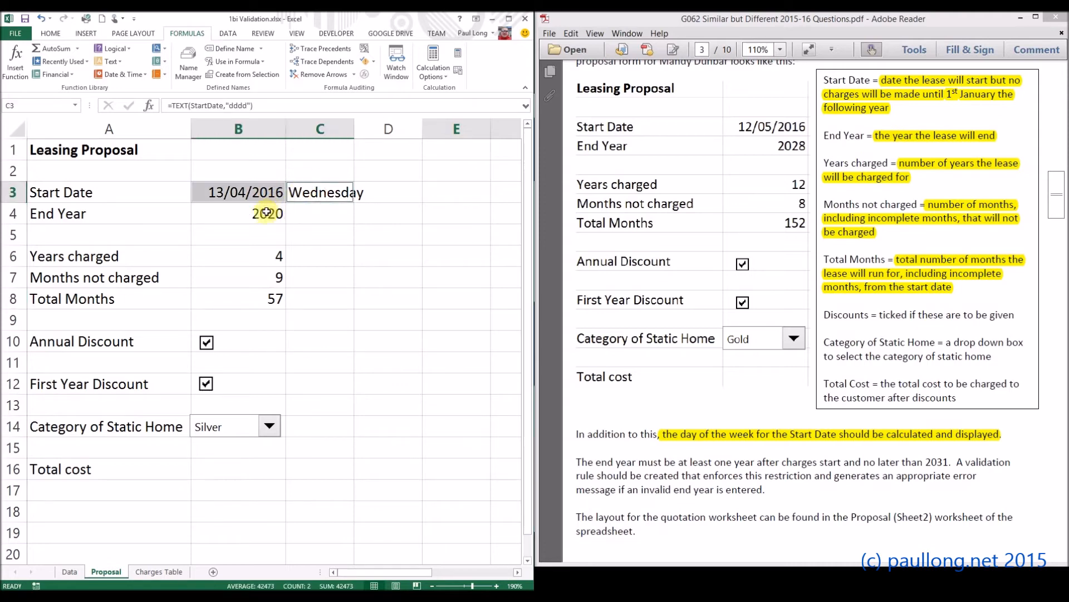
left_click(264, 212, "ctrl")
left_click(267, 260, "ctrl")
left_click(269, 278, "ctrl")
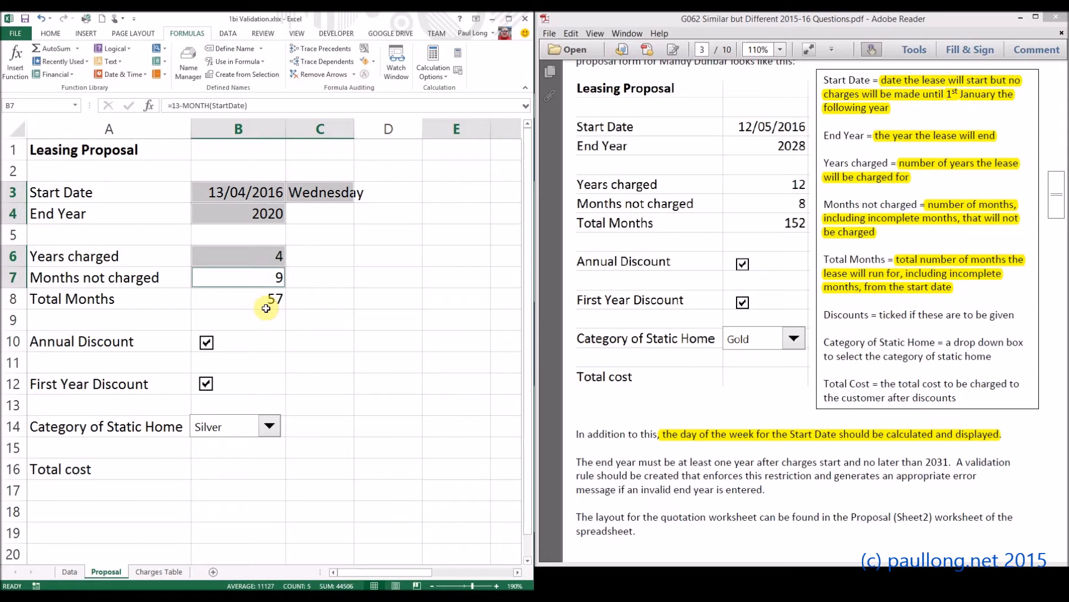
left_click(39, 35)
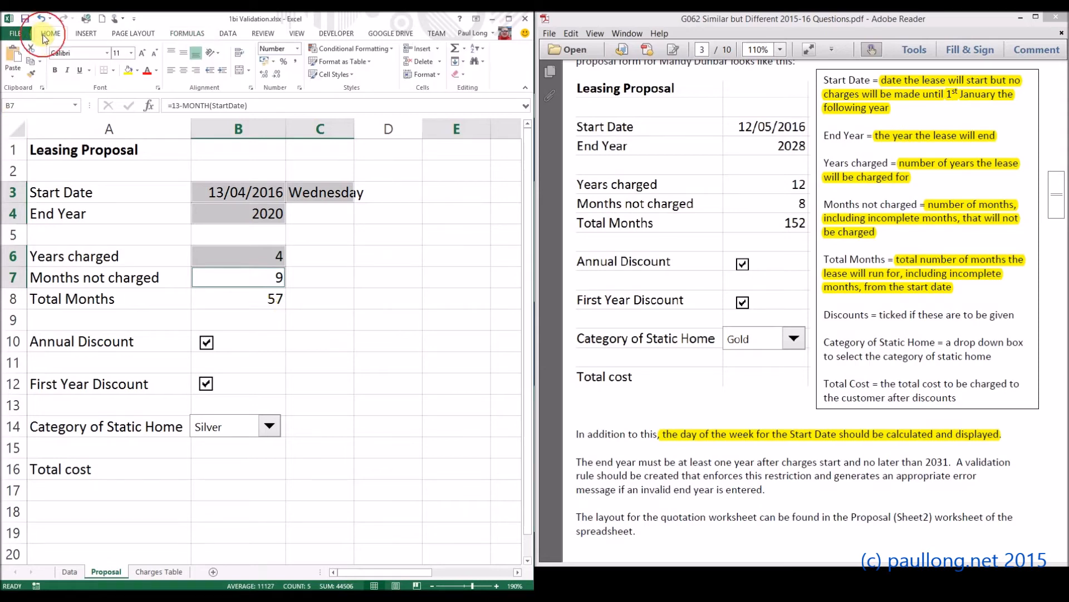
left_click(128, 70)
left_click(339, 278)
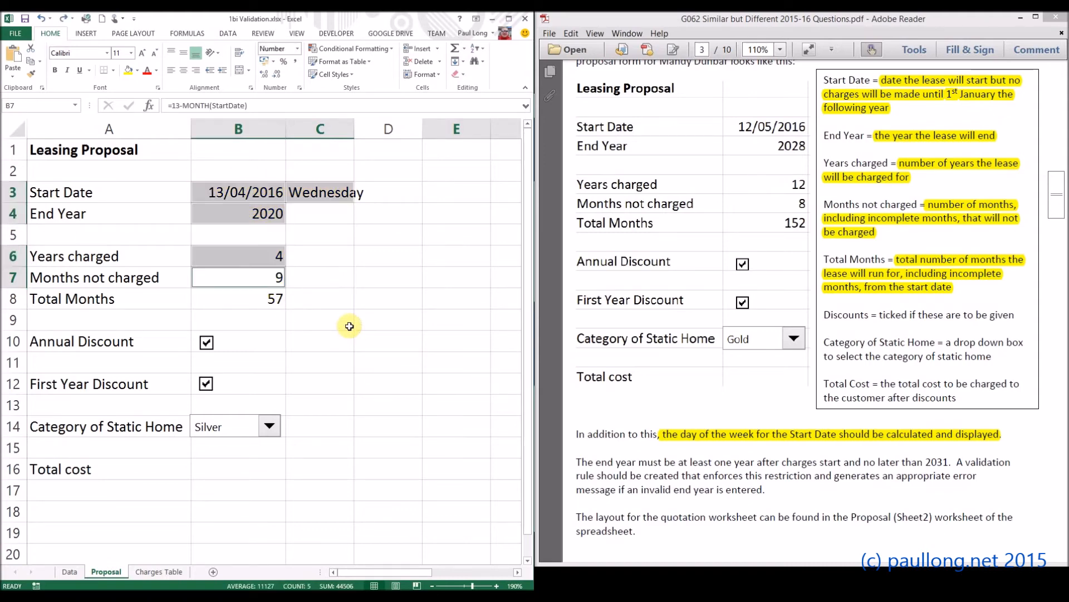
left_click(322, 246)
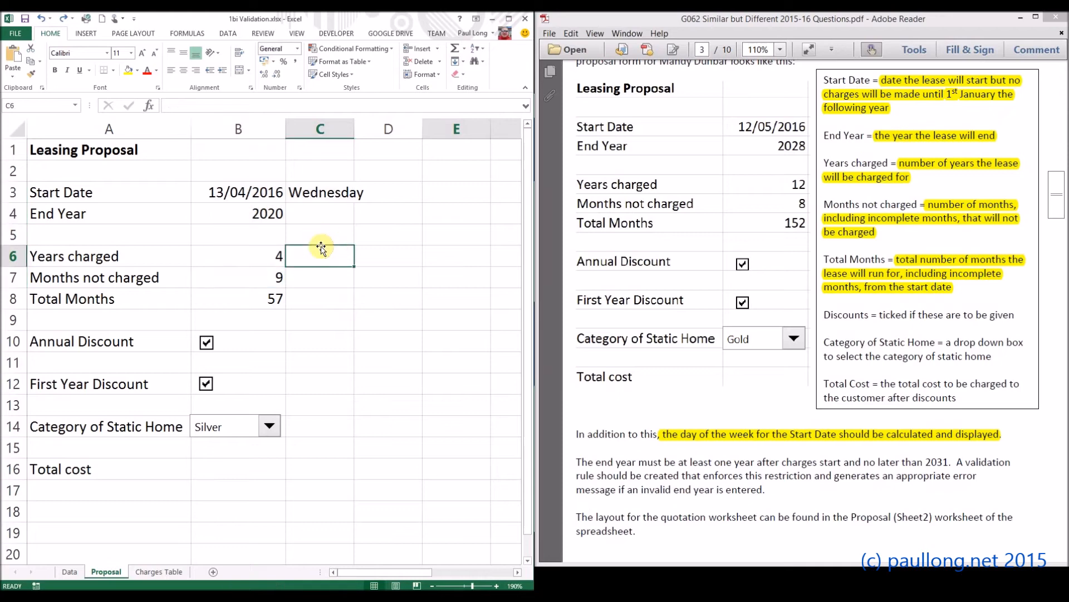
left_click(253, 192)
left_click(255, 211)
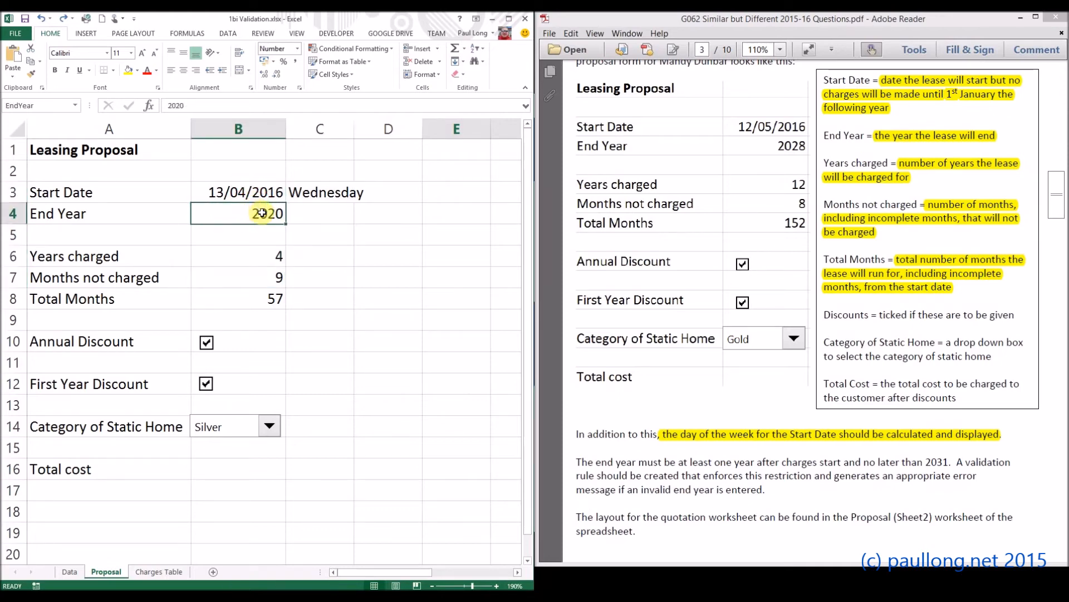
left_click(311, 193)
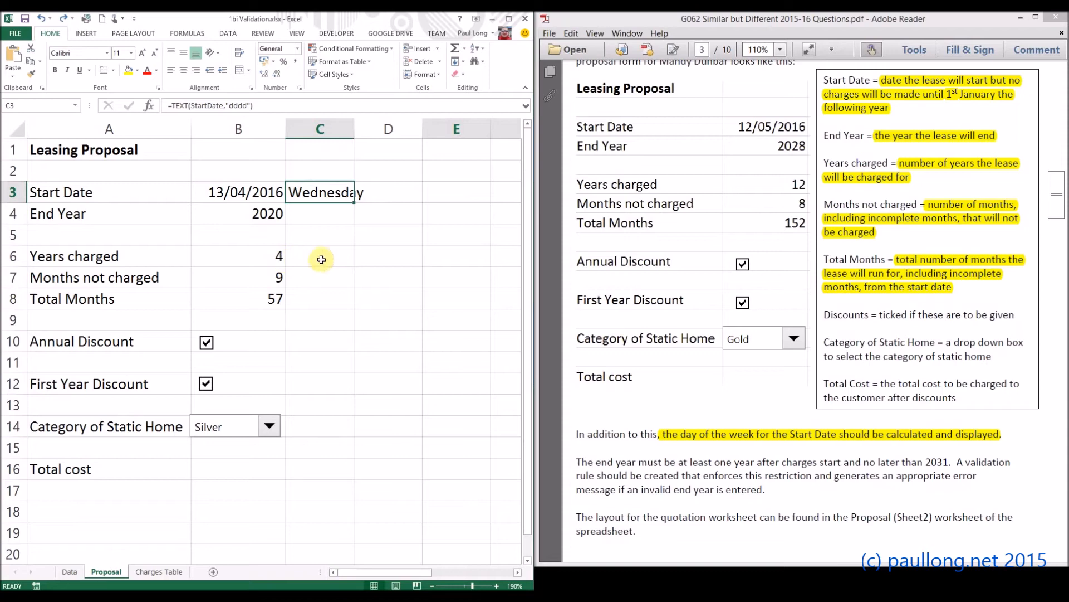
left_click(379, 259)
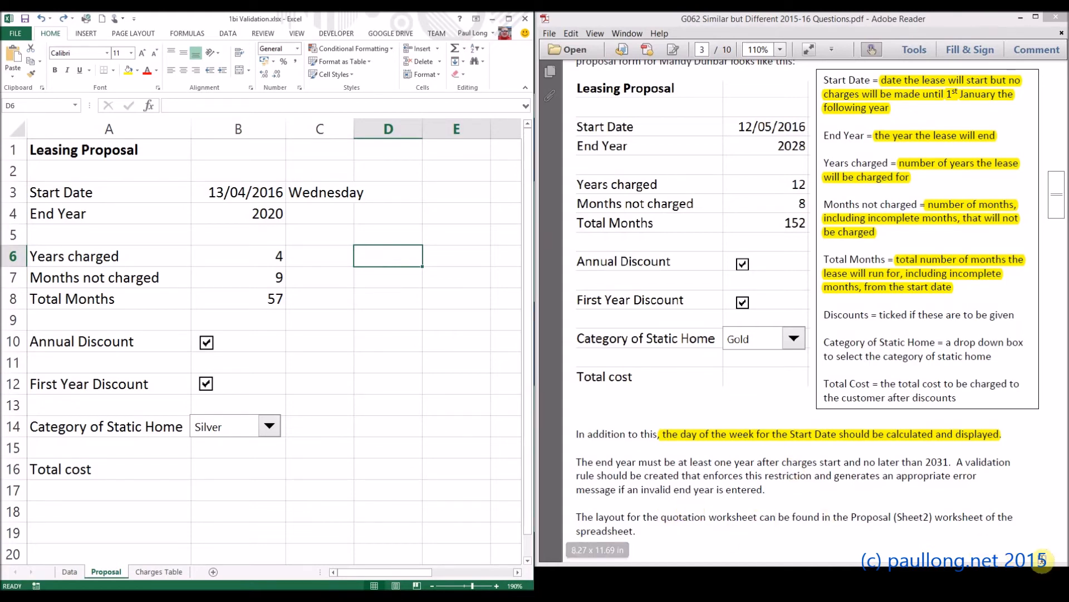
Step: Switch the Proposal sheet to formula display and back to normal values
left_click(952, 596)
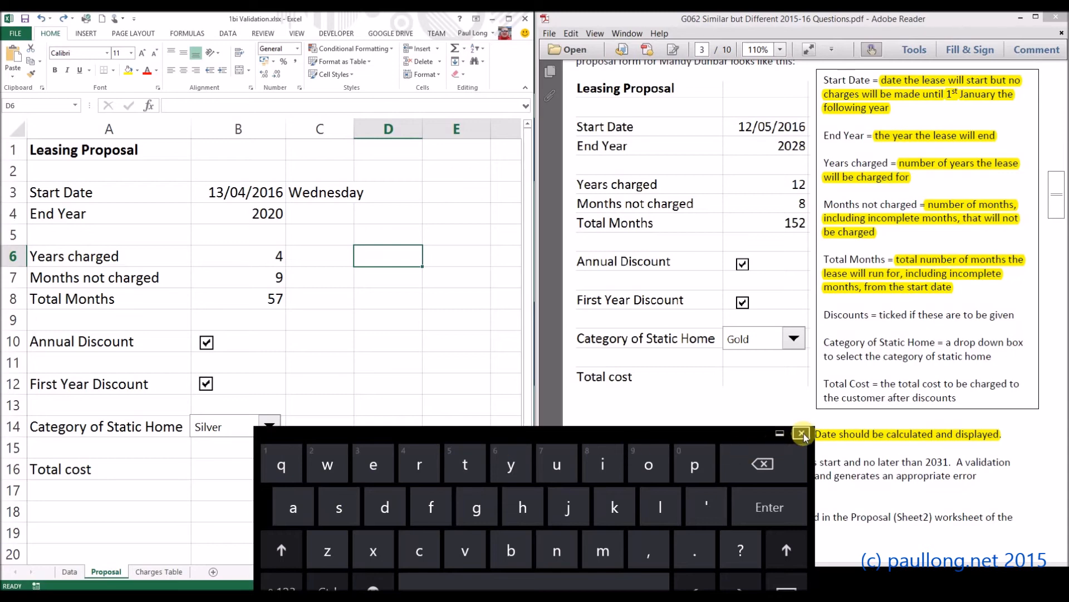
left_click(780, 435)
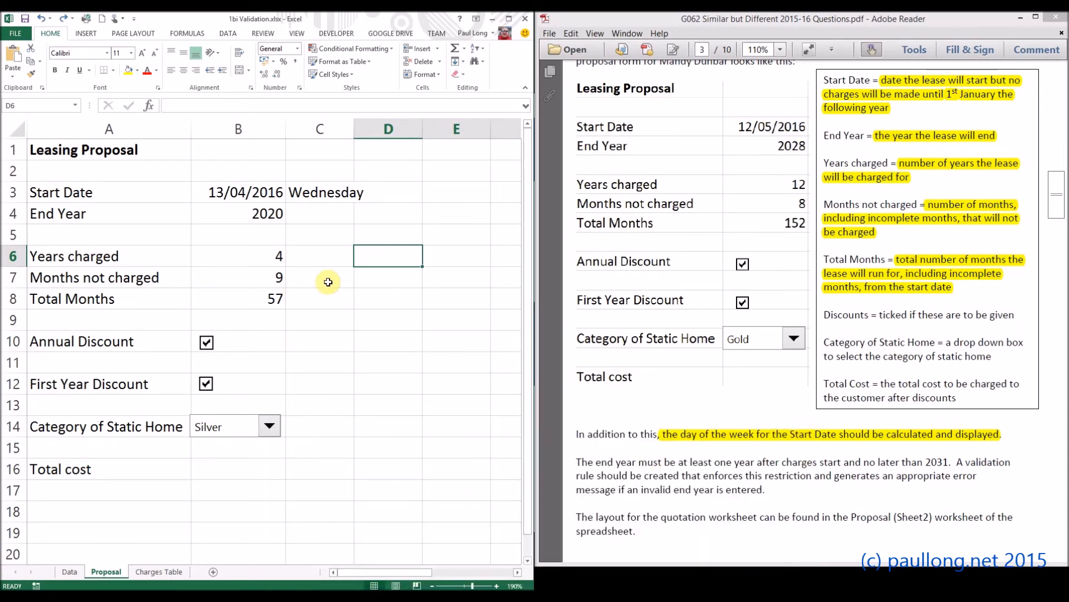
key("ctrl+grave")
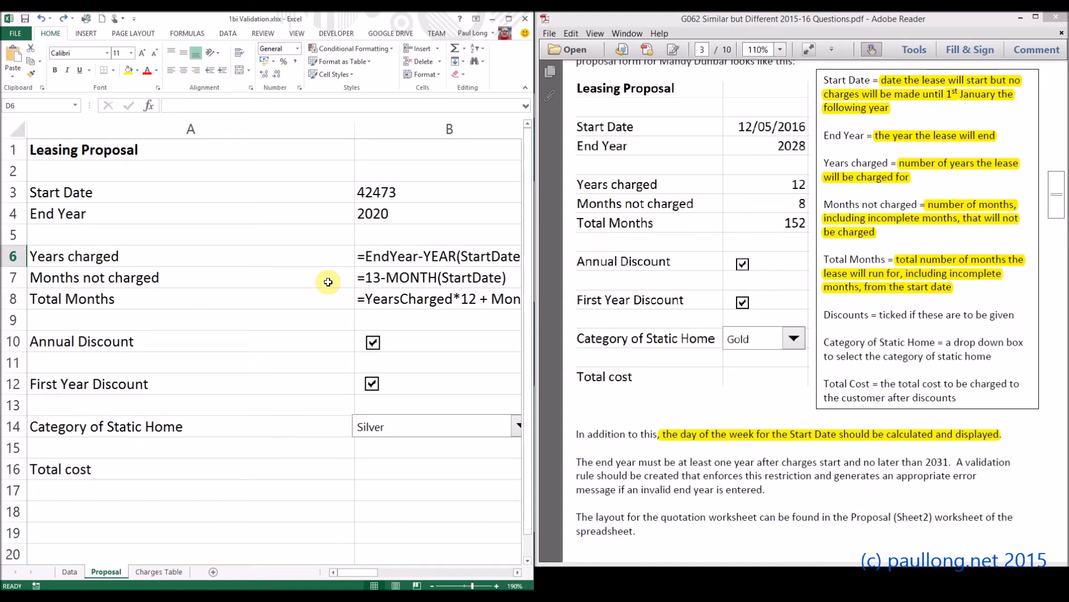
key("ctrl+grave")
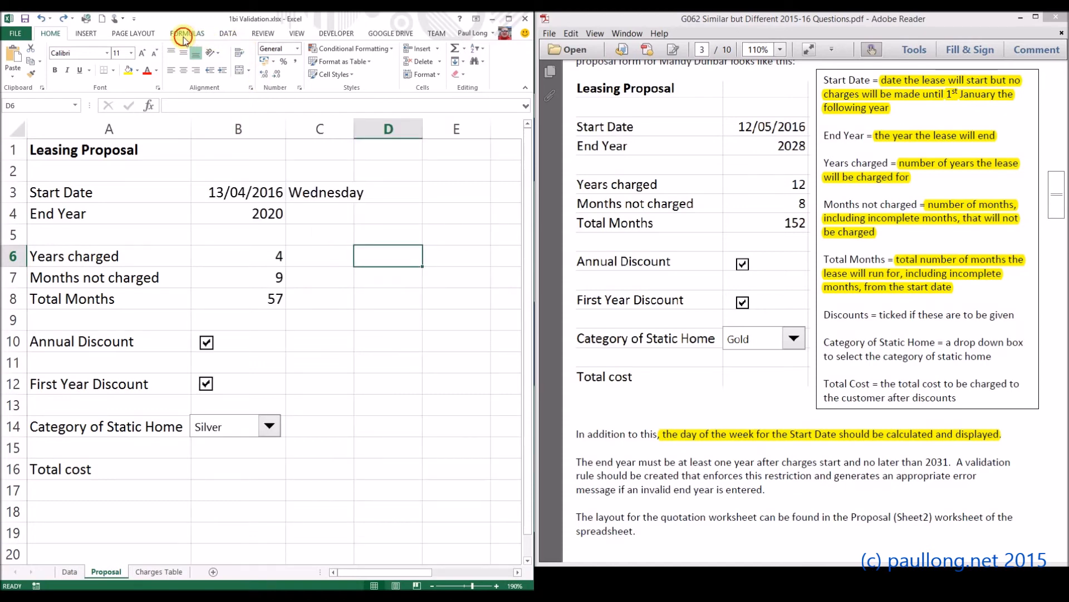
Step: Maximize the workbook window and show the formulas on the Proposal sheet
left_click(183, 35)
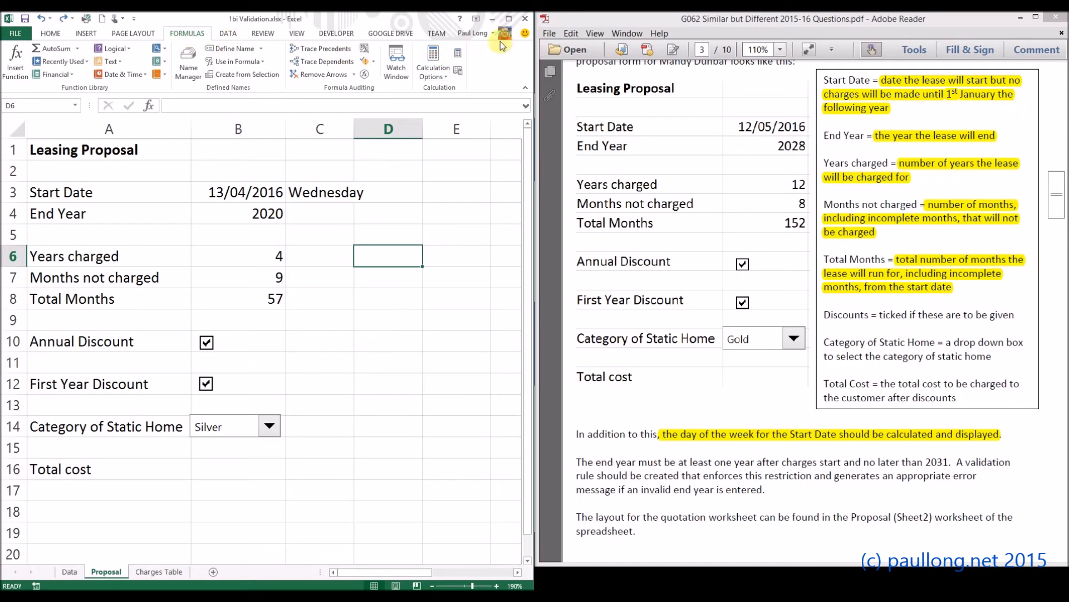
left_click(509, 22)
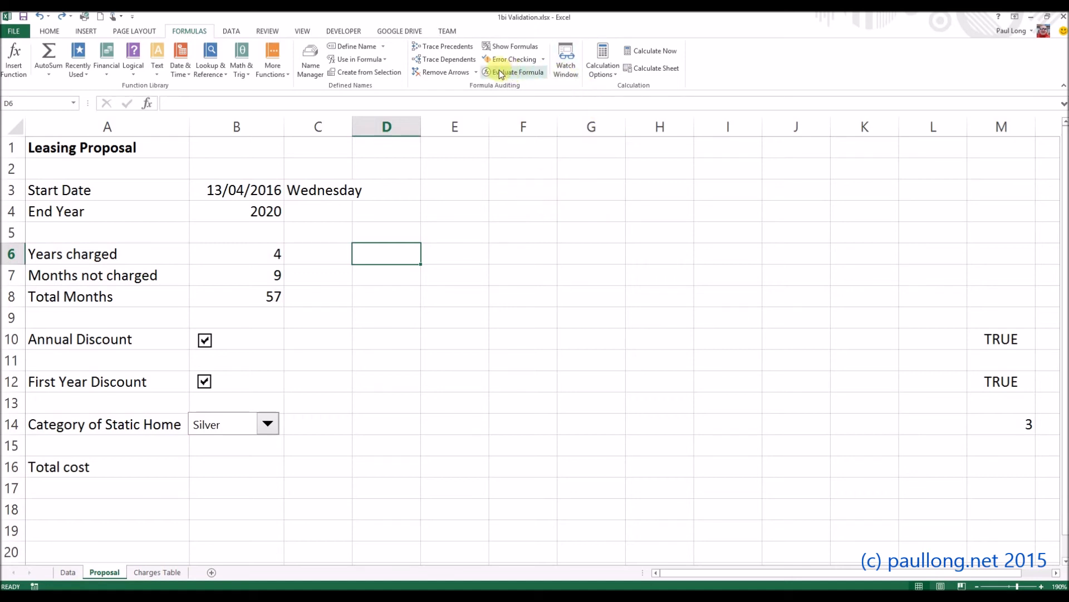
left_click(493, 49)
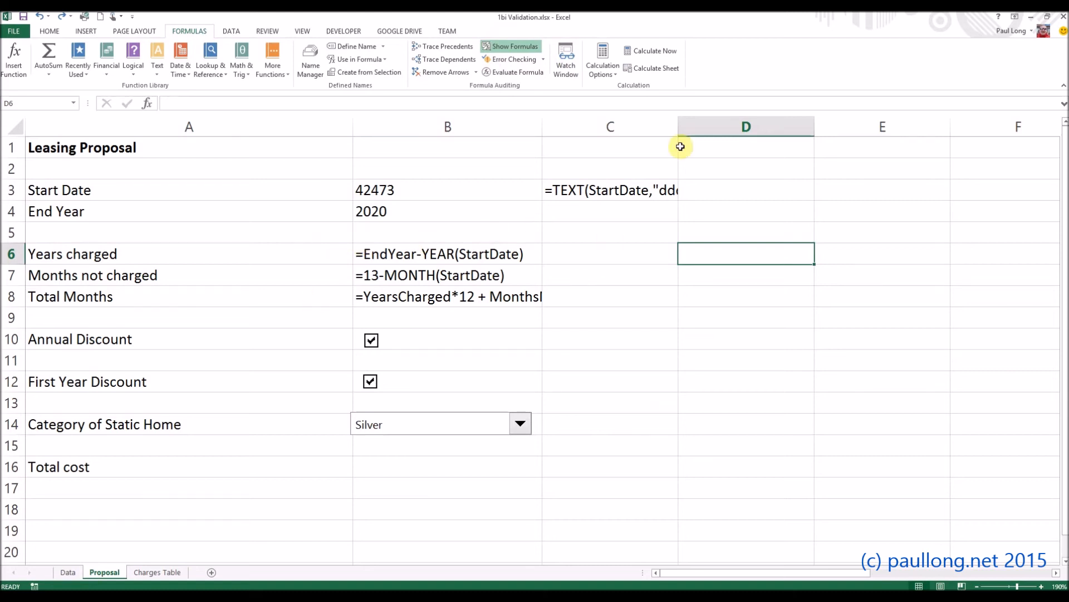
Step: Fit columns C and B to their full formulas and narrow column A to about the width of its labels
double_click(679, 123)
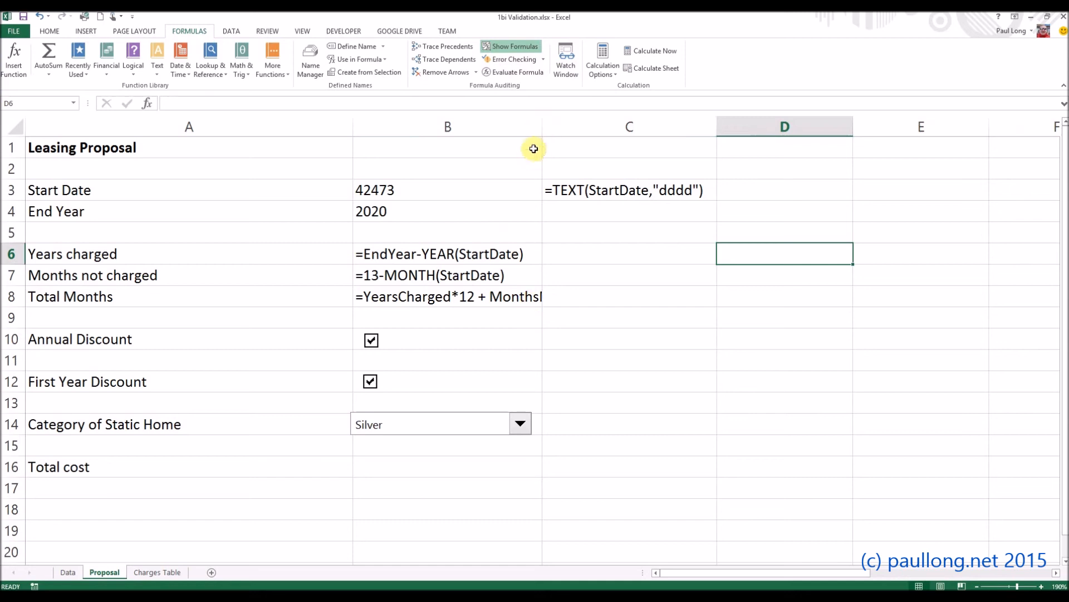
double_click(542, 128)
left_click_drag(354, 126, 194, 141)
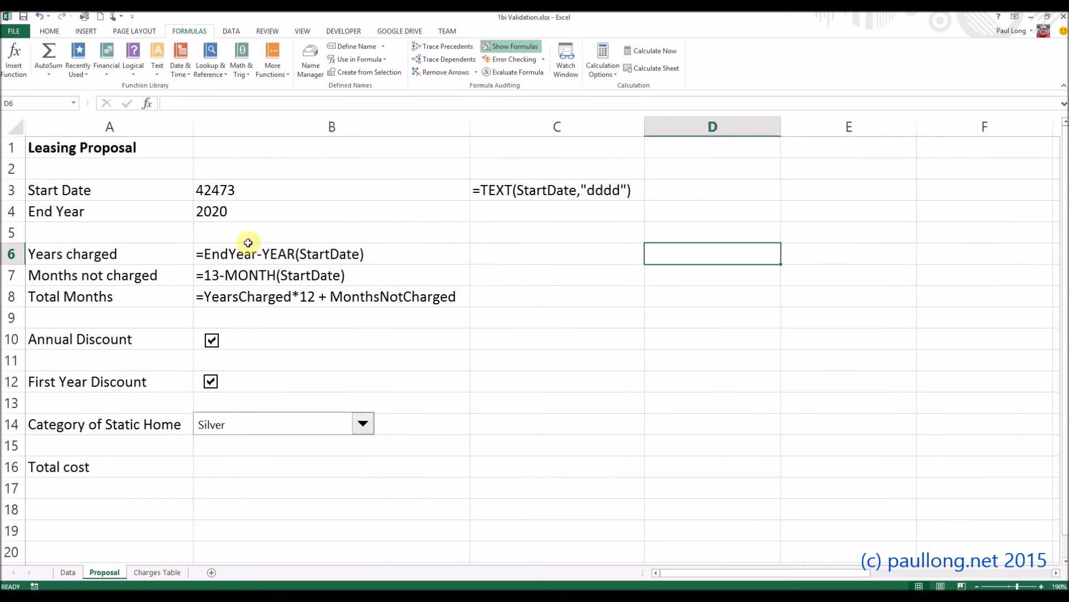
left_click(726, 355)
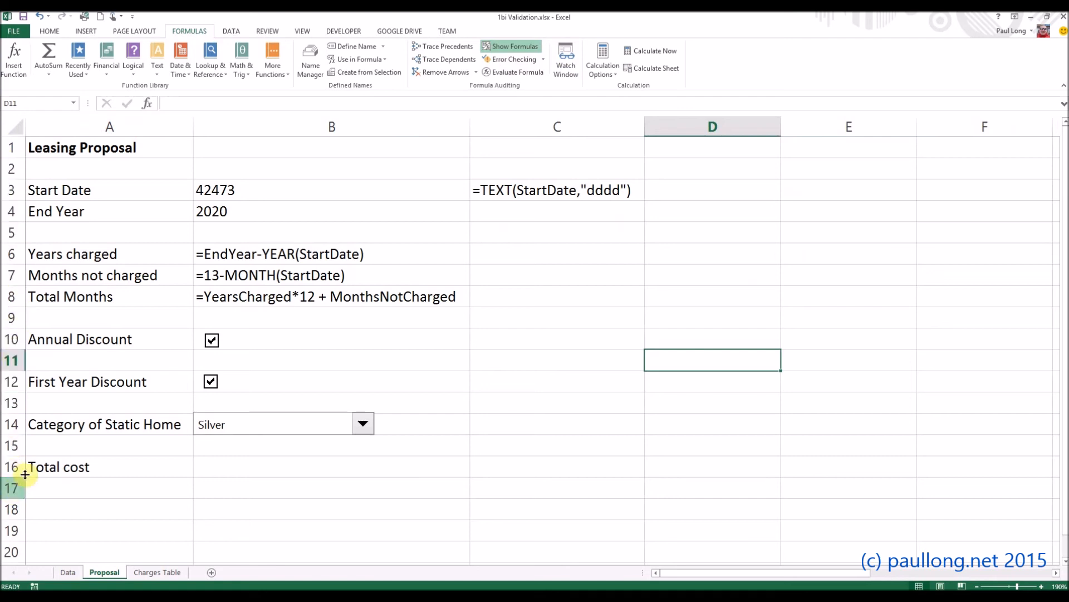
Step: Set the Proposal sheet to print its row and column headings
left_click(167, 152)
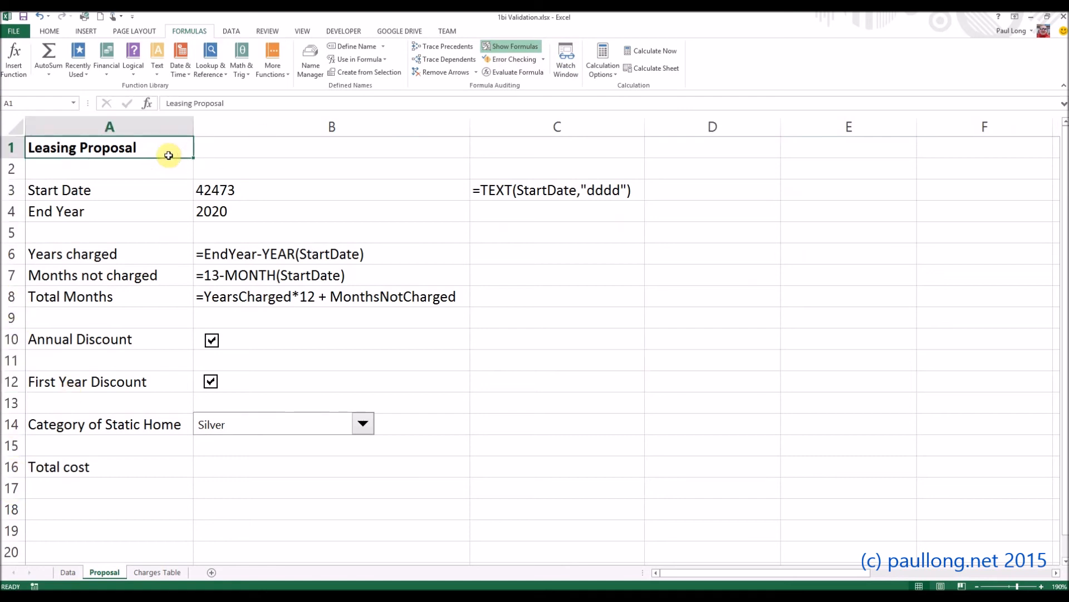
left_click(144, 32)
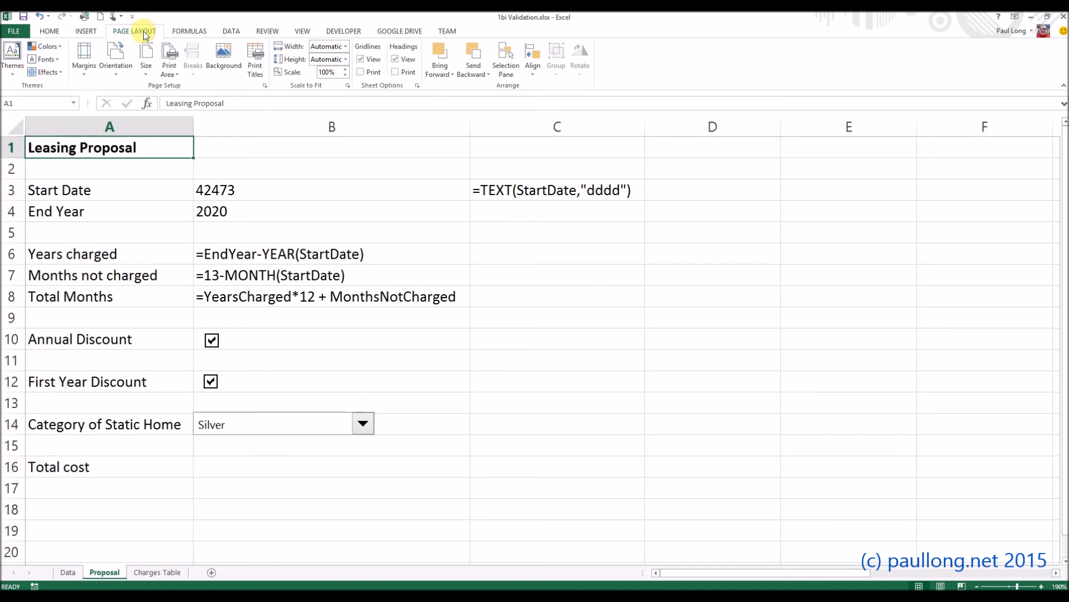
left_click(400, 75)
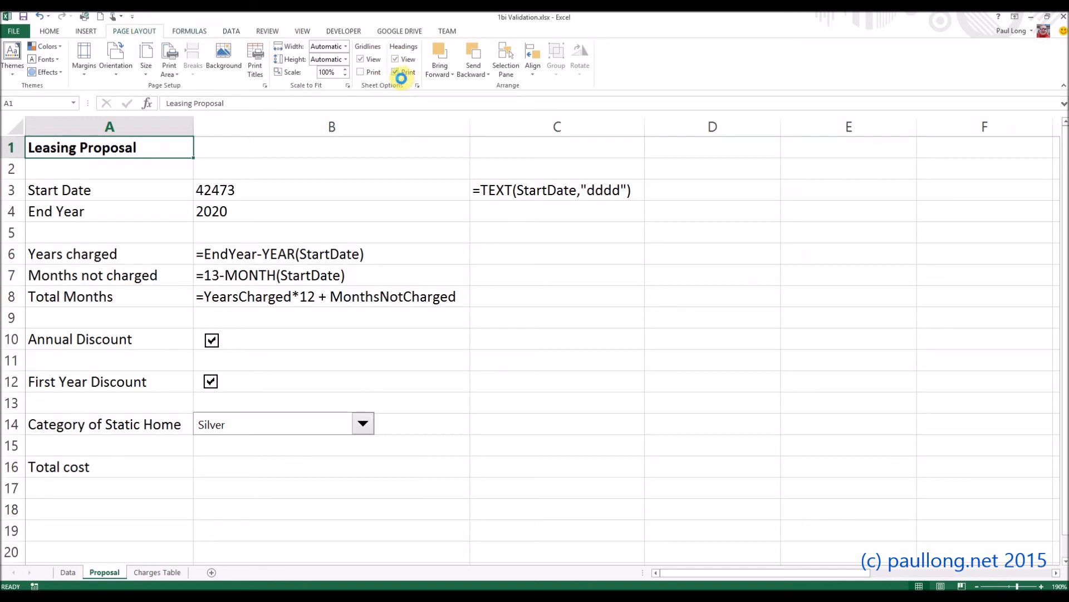
left_click(422, 188)
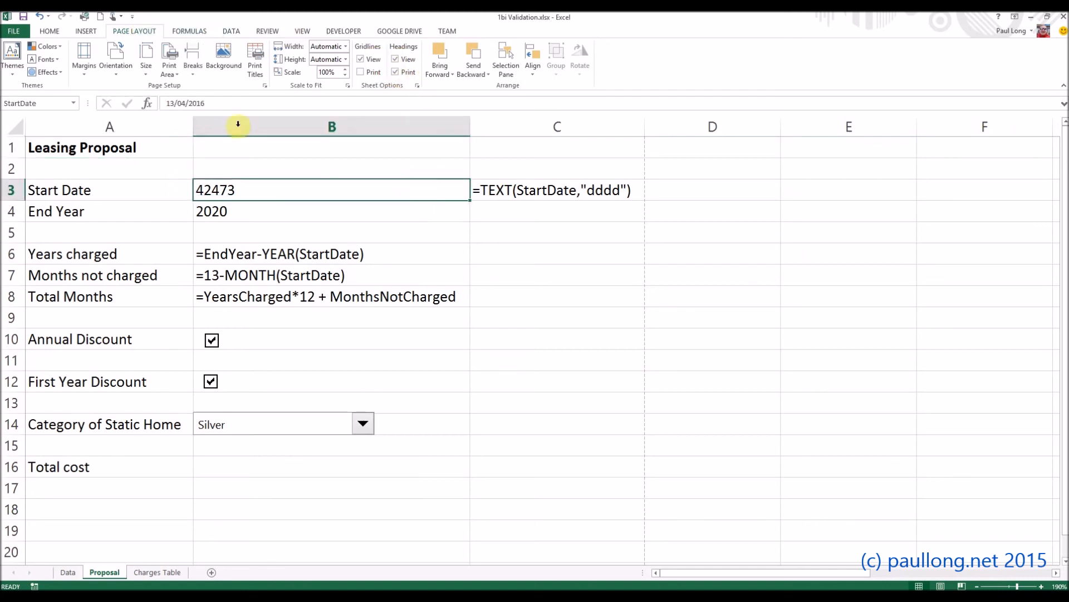
Step: Examine all pages of the Proposal sheet's print preview and return to the first page
left_click(12, 31)
left_click(19, 164)
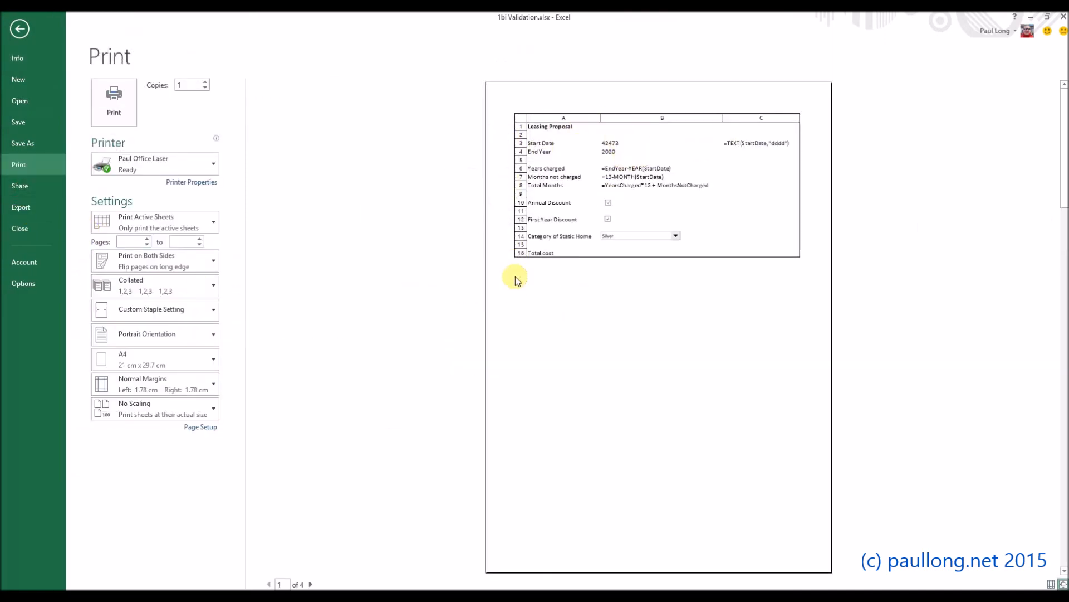
left_click(312, 584)
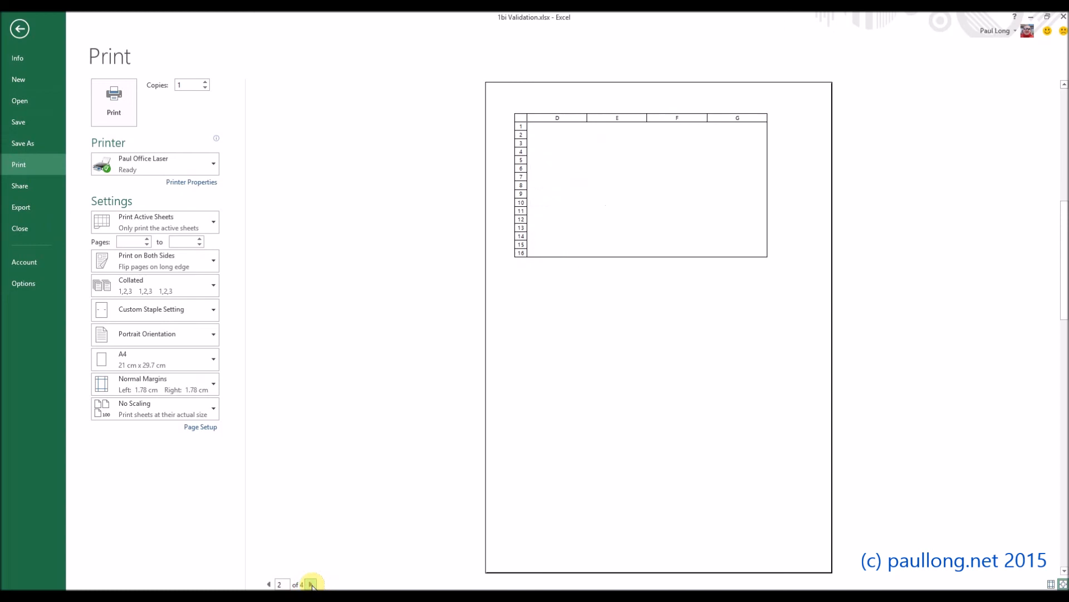
left_click(312, 585)
left_click(312, 584)
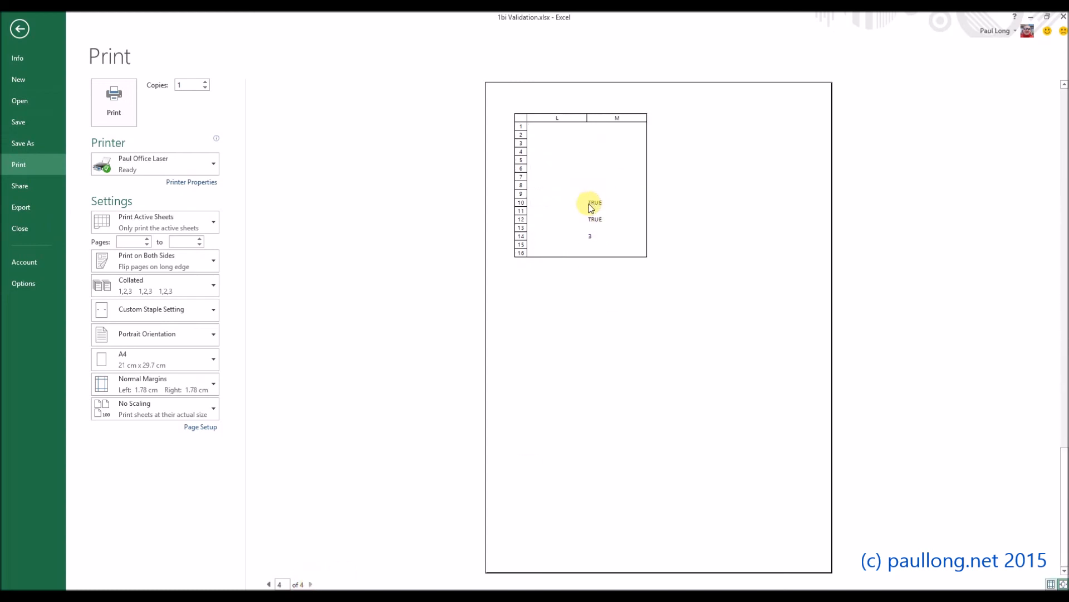
left_click(269, 584)
left_click(269, 585)
left_click(269, 584)
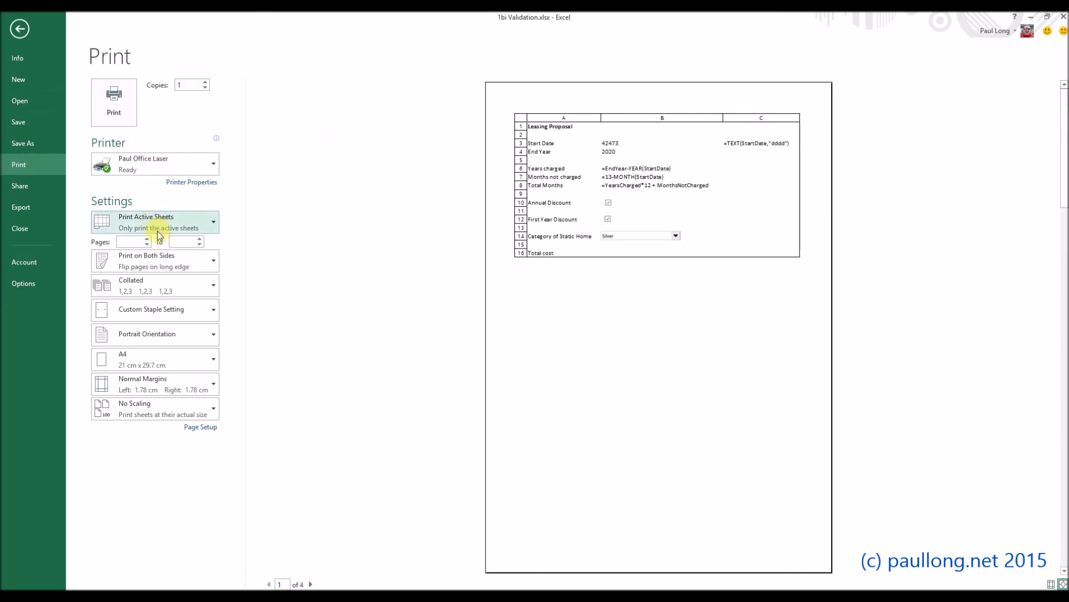
Step: Limit the print range to pages 1 to 1 and return to the worksheet
left_click(144, 244)
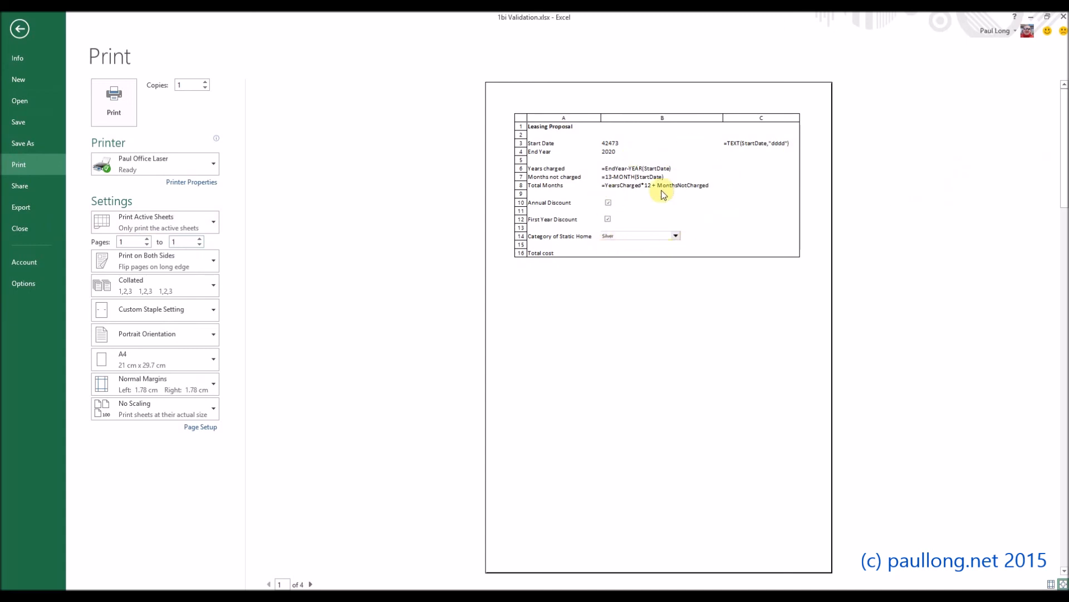
left_click(18, 31)
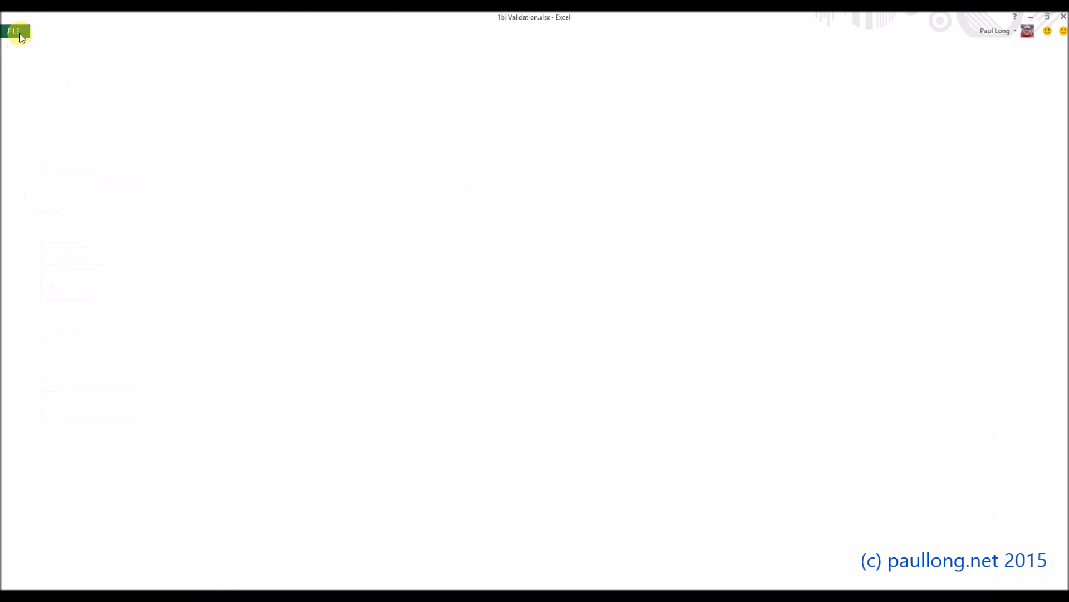